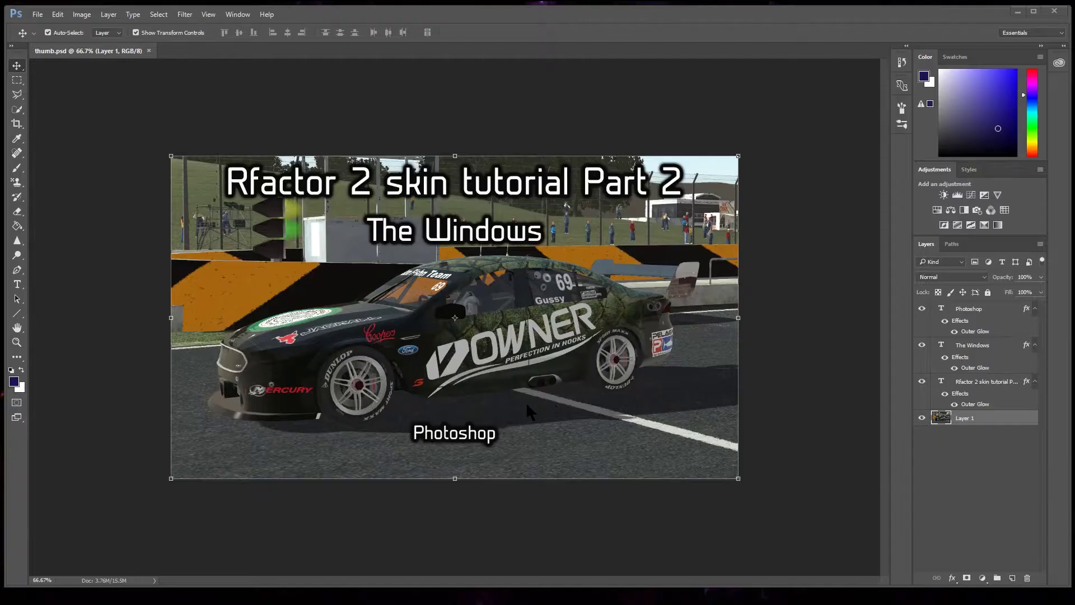
- Fit the thumb.psd race car thumbnail to the window with Ctrl+0
key(ctrl+0)
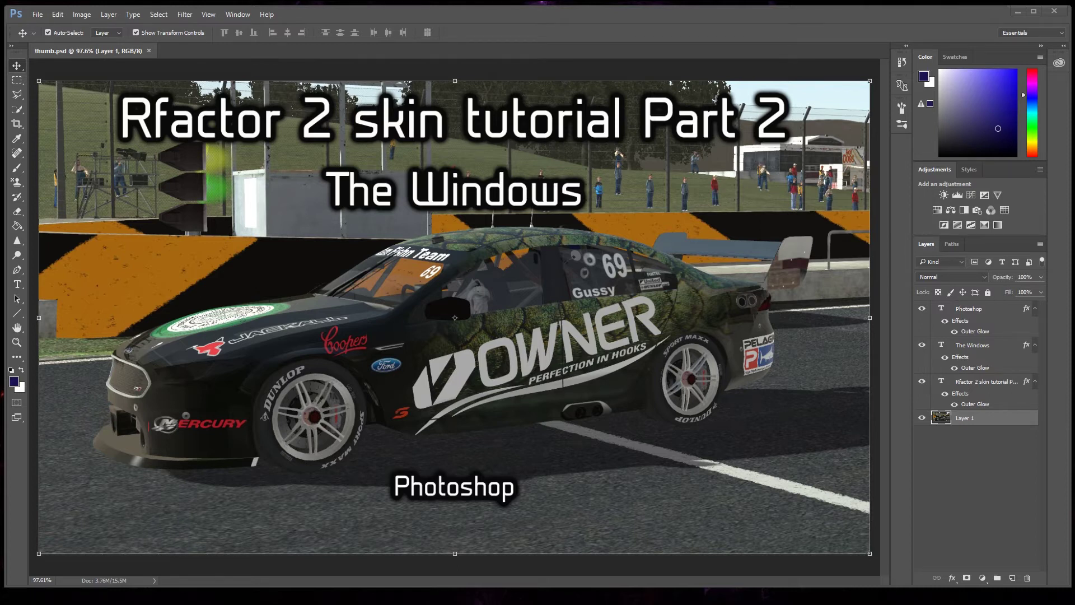
- Open FGX_WINDOWS_22112015.psd from SKIN Template > Original Template > FGX Templates in File Explorer
key(super+e)
drag(247, 207, 463, 48)
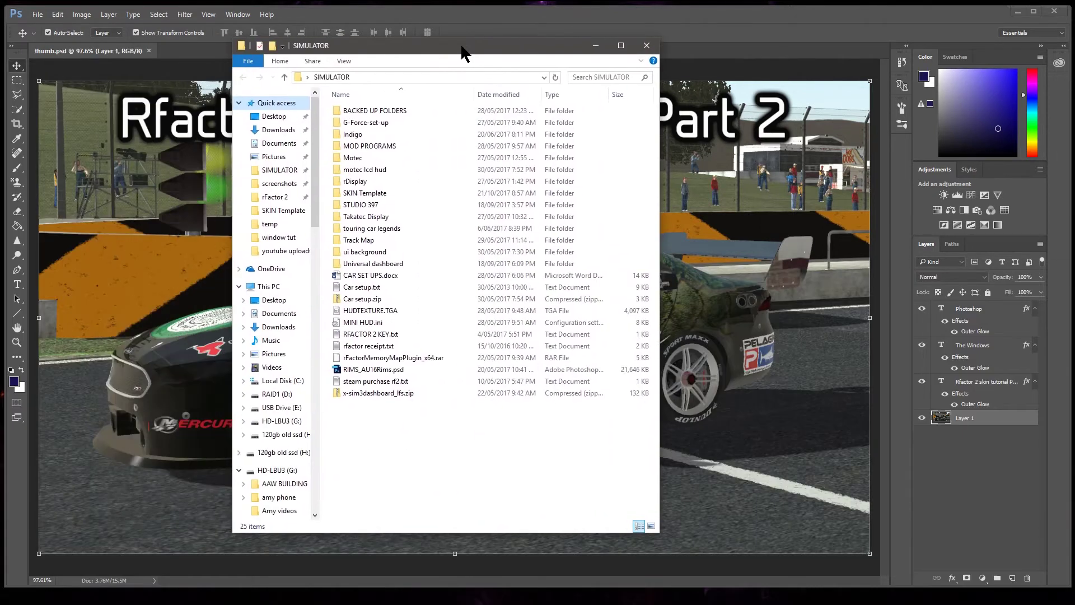
double_click(373, 193)
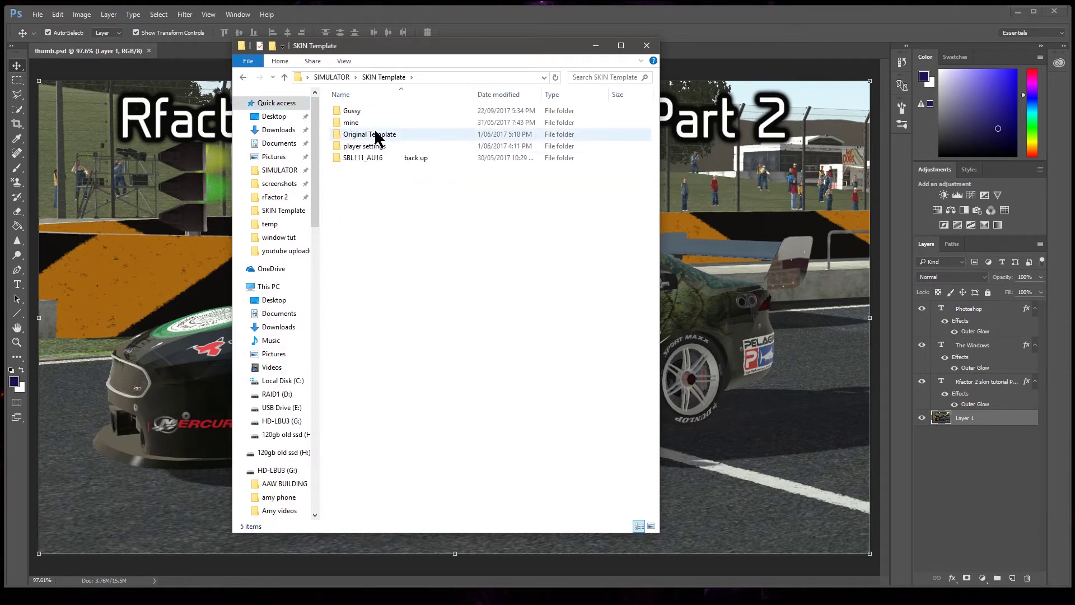
double_click(378, 135)
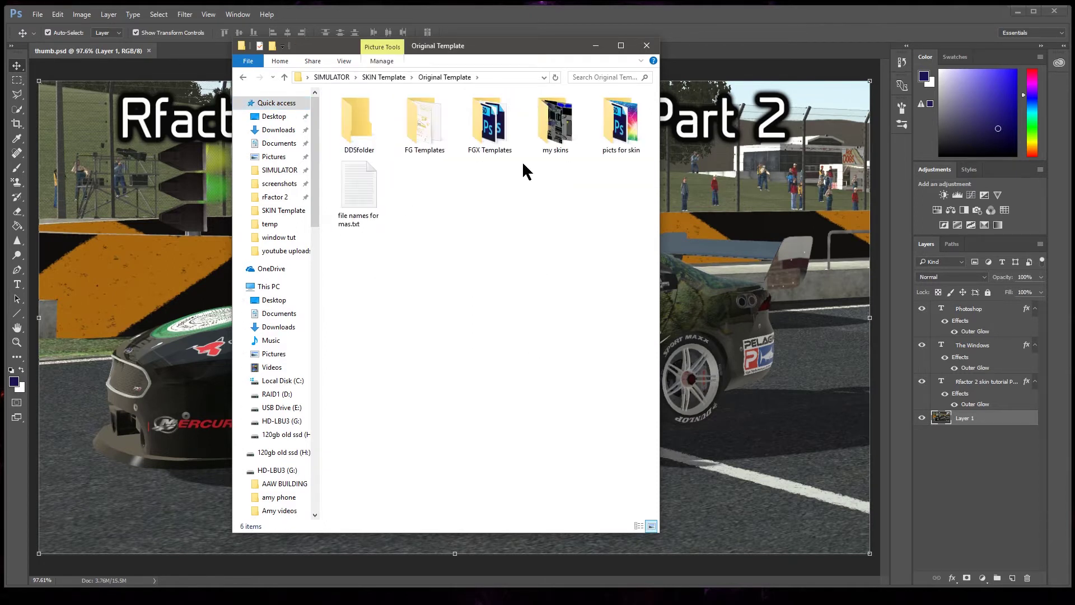
drag(490, 47, 490, 492)
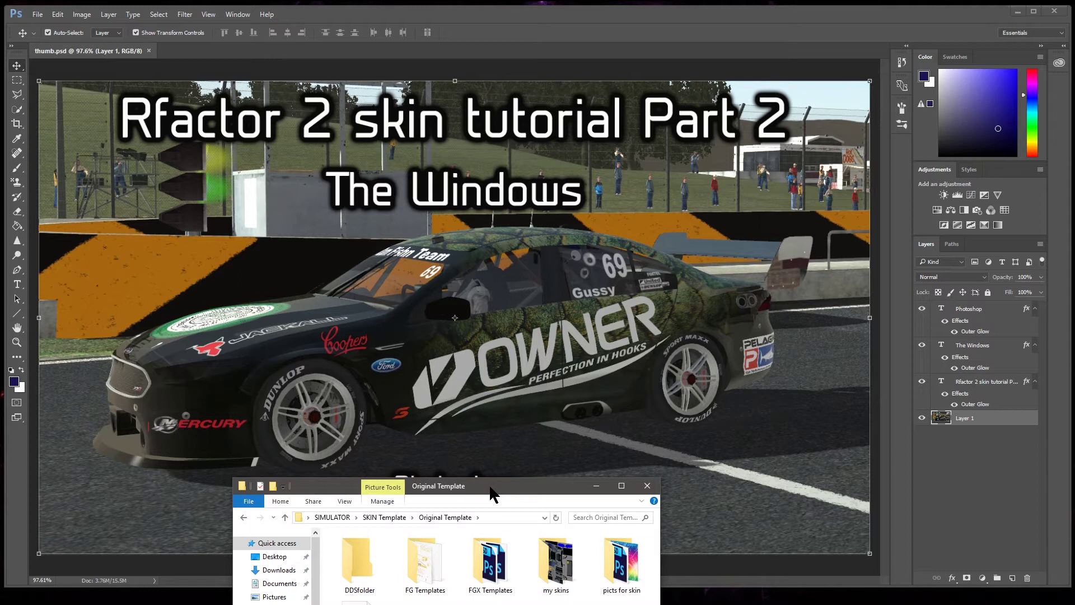
drag(490, 493, 496, 111)
double_click(477, 186)
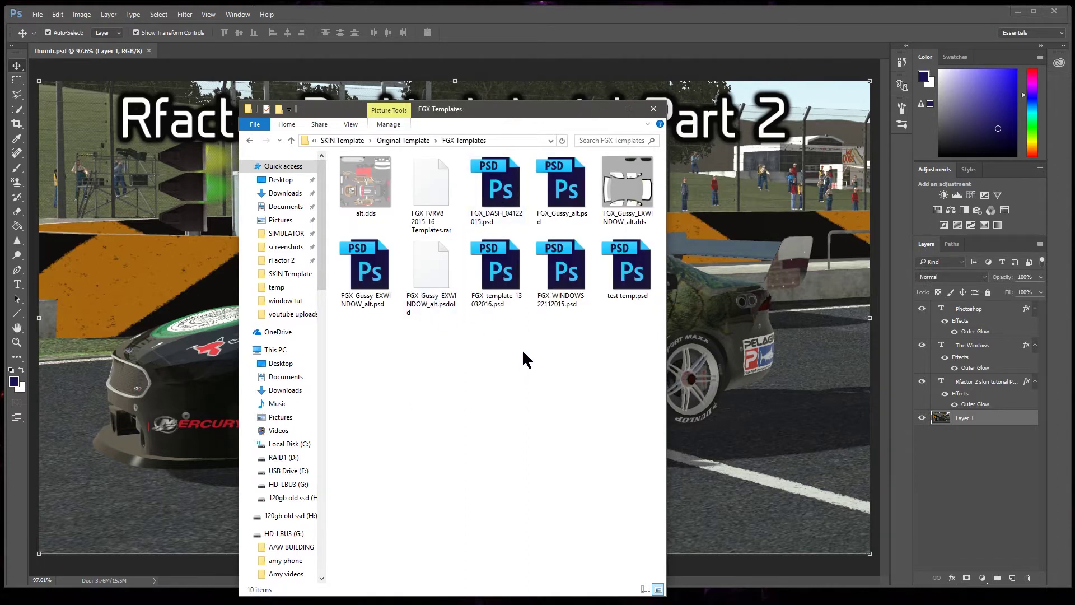
double_click(563, 279)
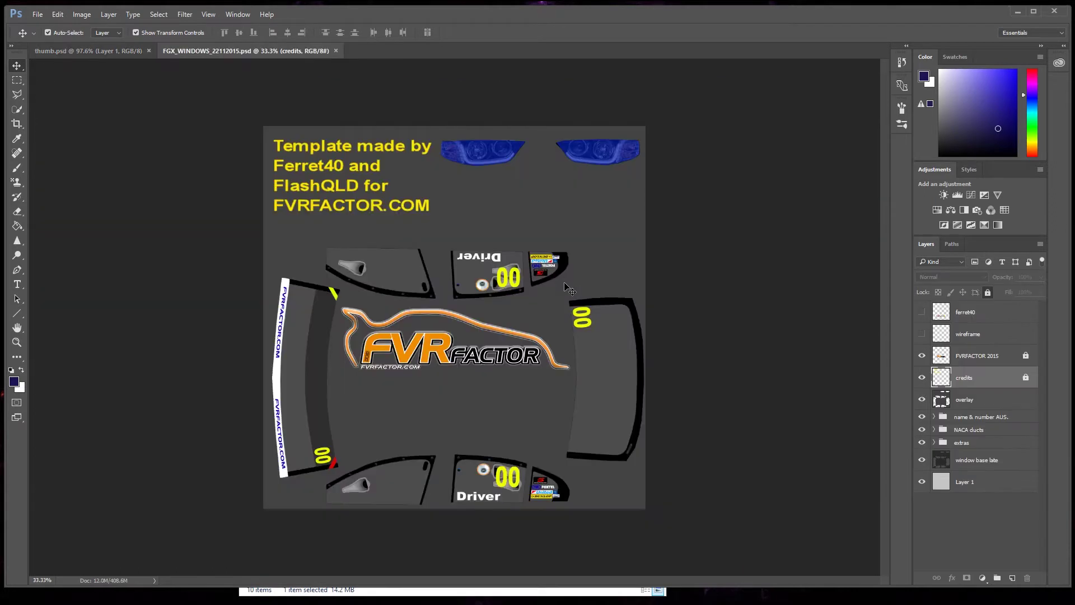
- Close thumb.psd and zoom the FGX_WINDOWS canvas in and out
click(149, 51)
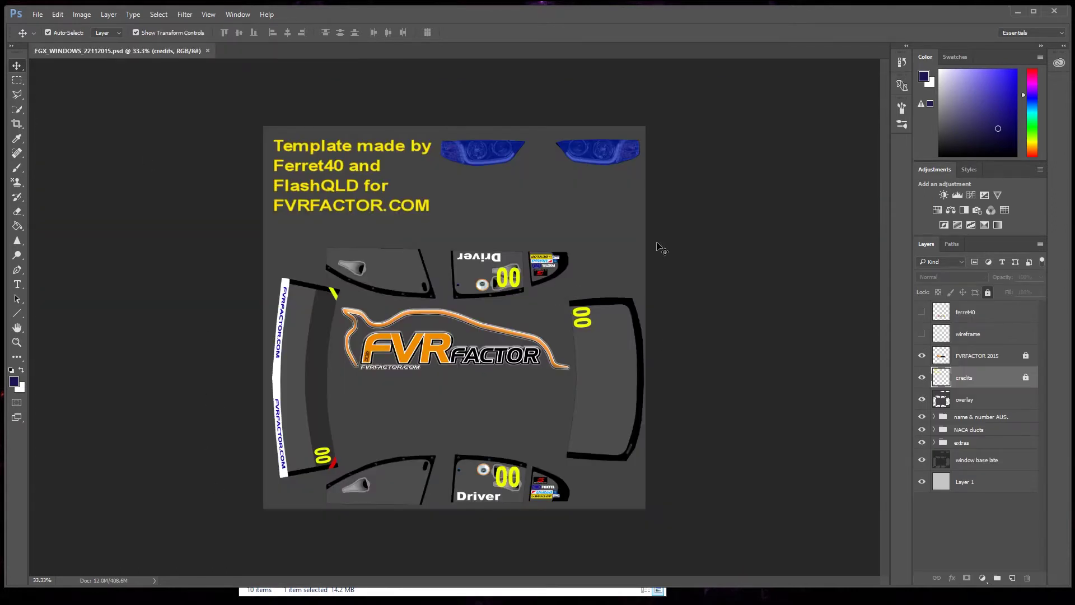
scroll(520, 305, up, 2)
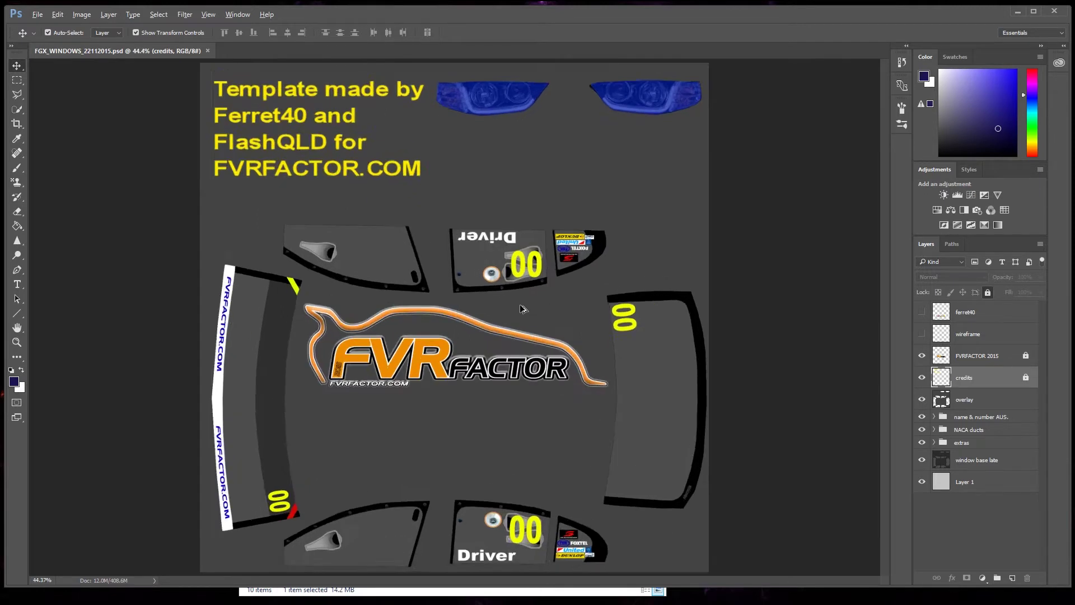
scroll(519, 304, down, 1)
scroll(520, 304, up, 2)
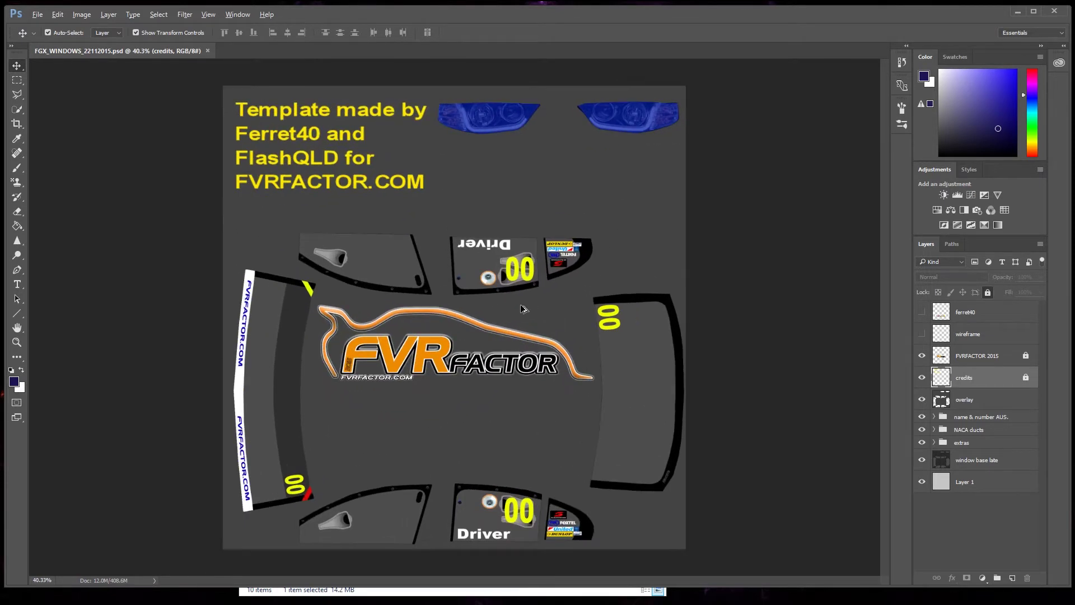
scroll(521, 308, down, 1)
- Hide the yellow credits layer and the FVRFACTOR 2015 logo, leaving the overlay visible
click(921, 378)
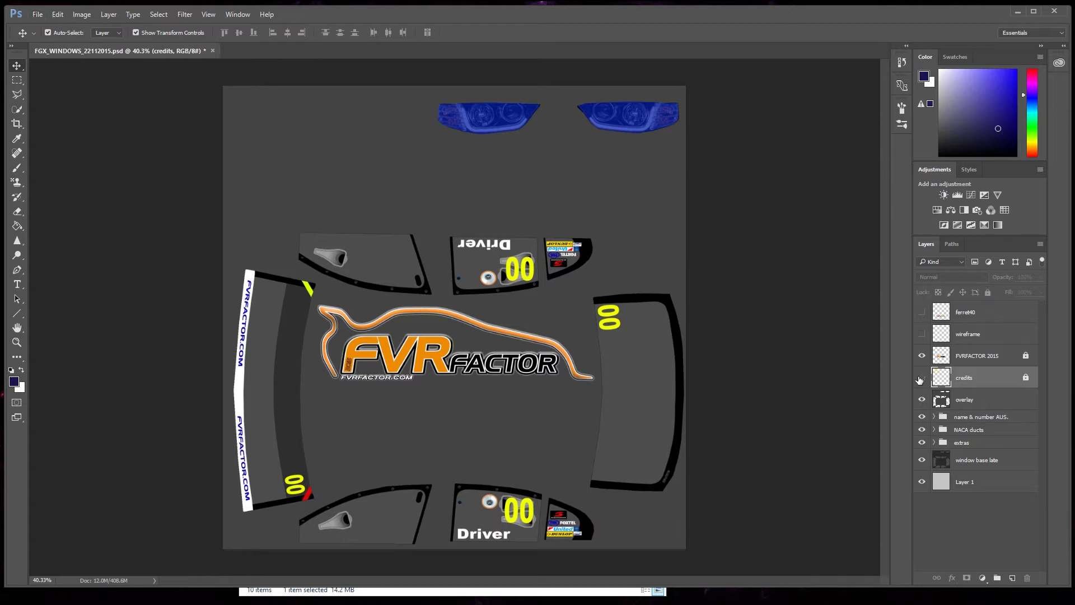
click(921, 378)
click(921, 378)
click(921, 400)
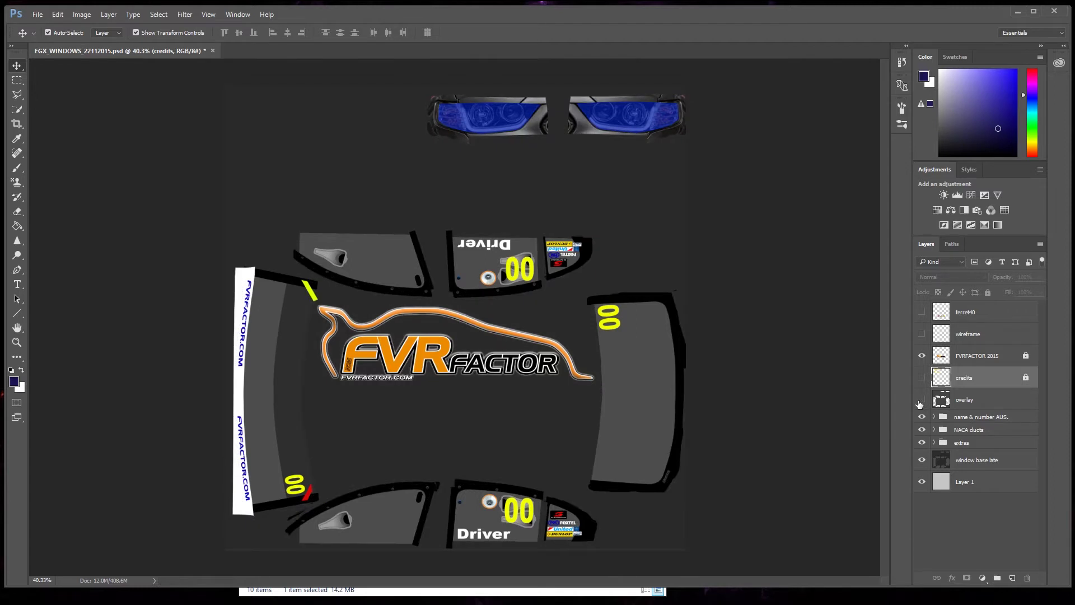
click(920, 401)
click(920, 356)
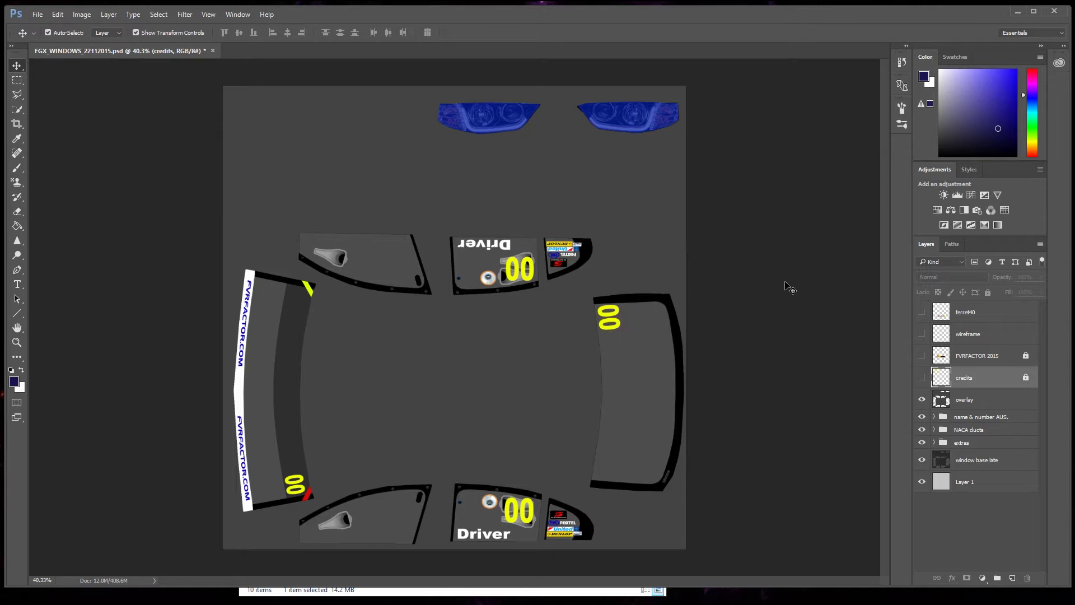
- Expand the name & number AUS. group and select the name left text layer
click(921, 418)
click(921, 417)
click(921, 418)
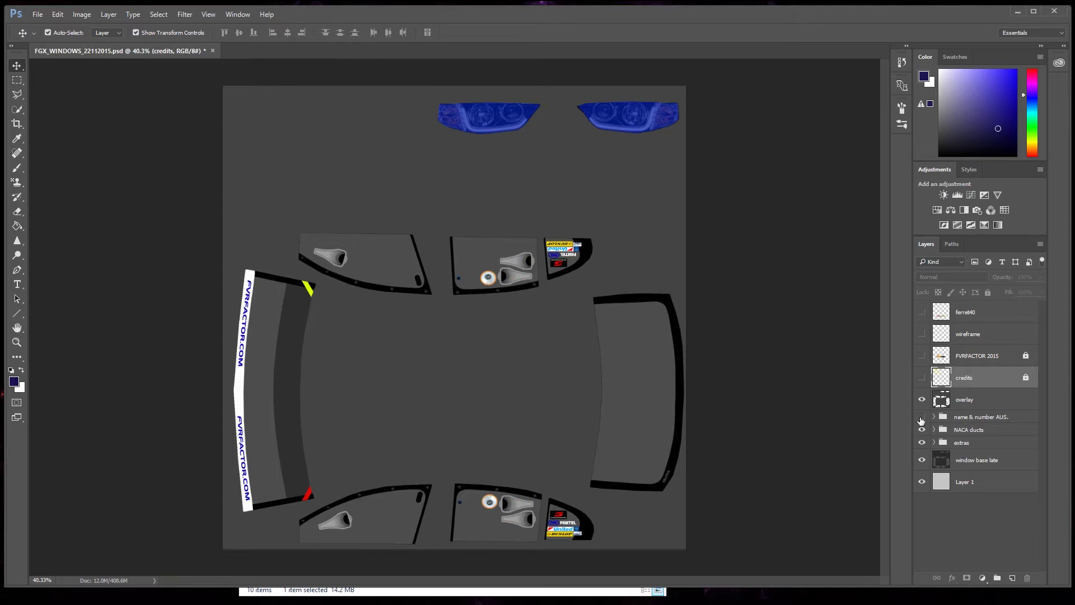
click(921, 418)
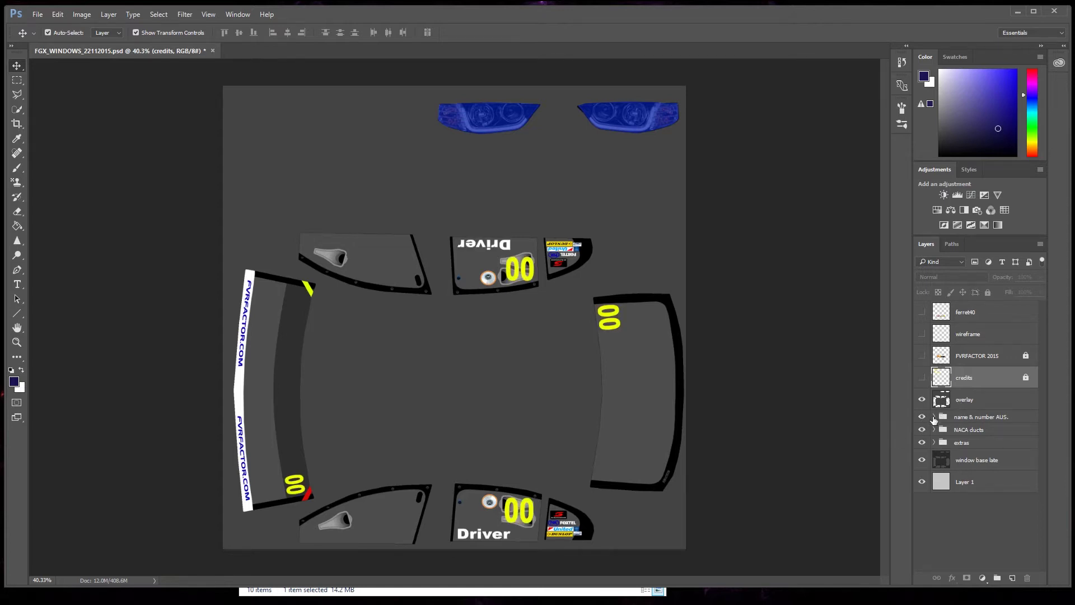
click(933, 417)
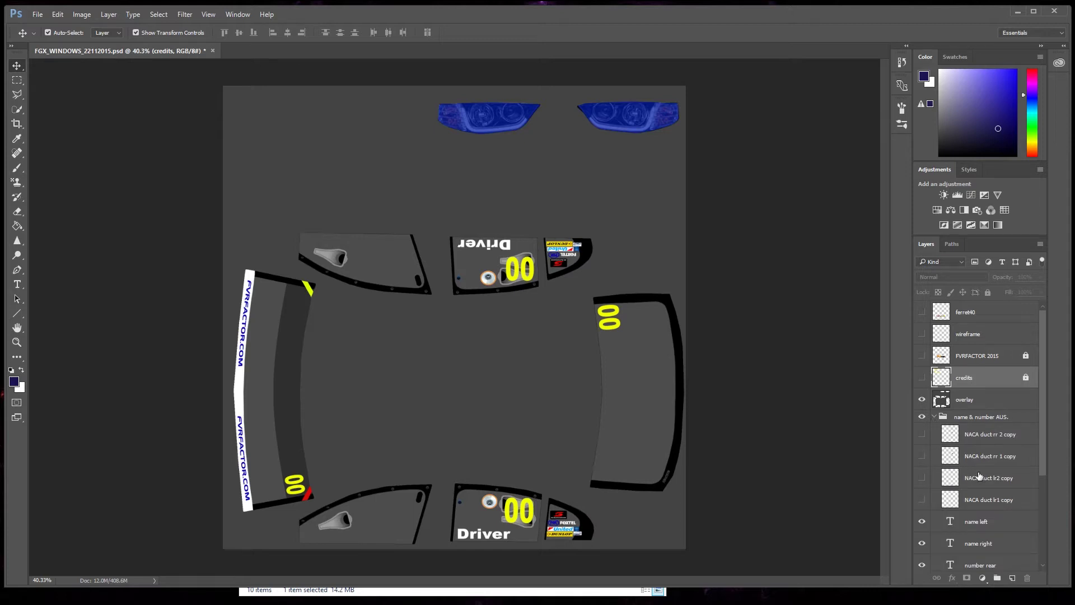
scroll(978, 476, down, 3)
scroll(978, 475, down, 2)
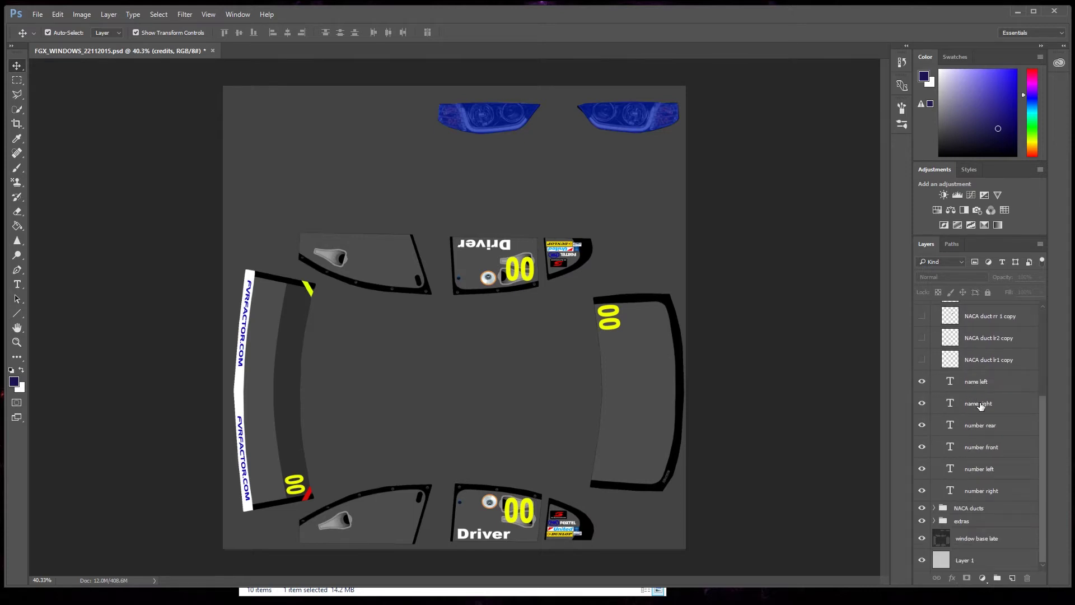
click(979, 382)
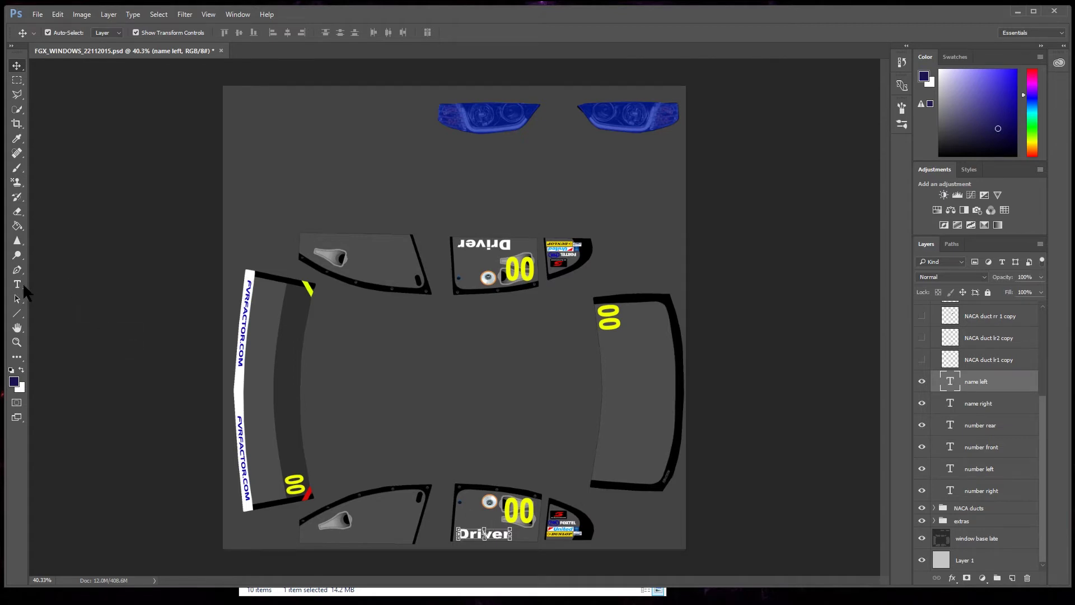
- Set the text colour to 070707 and replace the lower door's 'Driver' with the driver's name
click(18, 285)
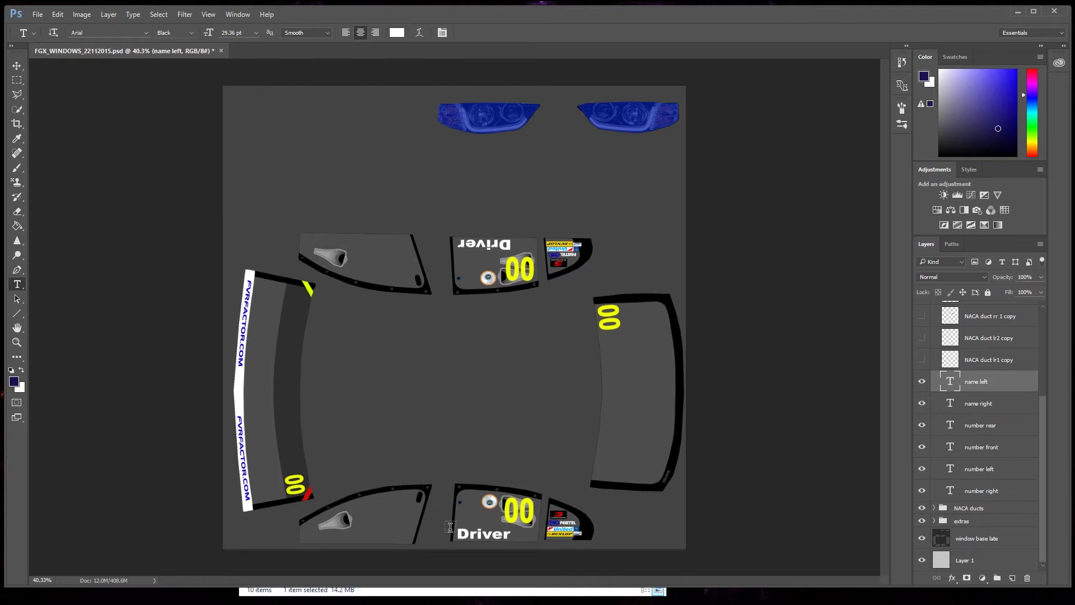
click(397, 32)
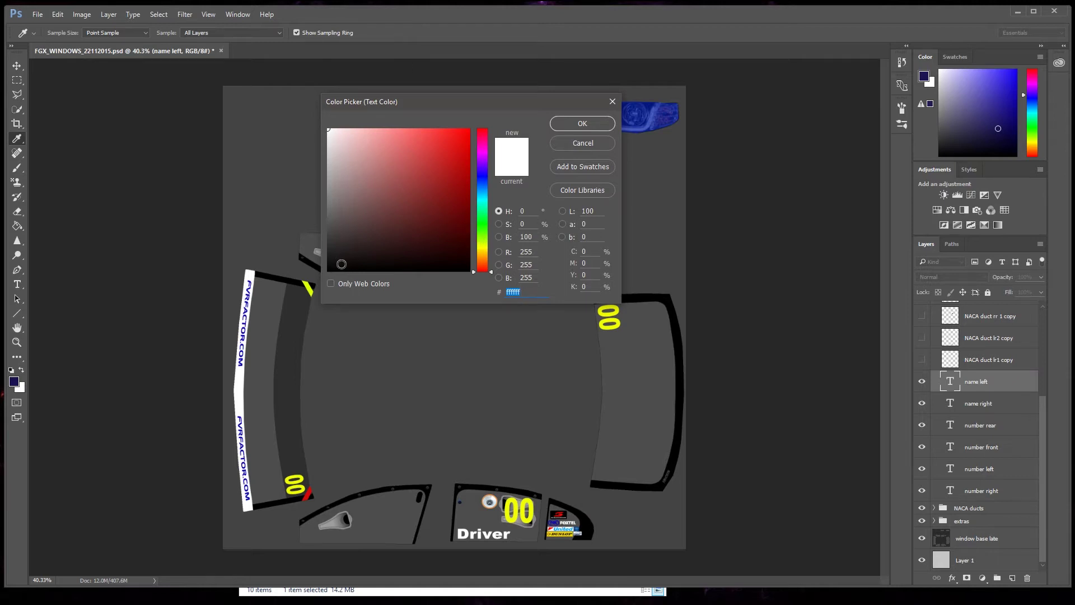
click(331, 267)
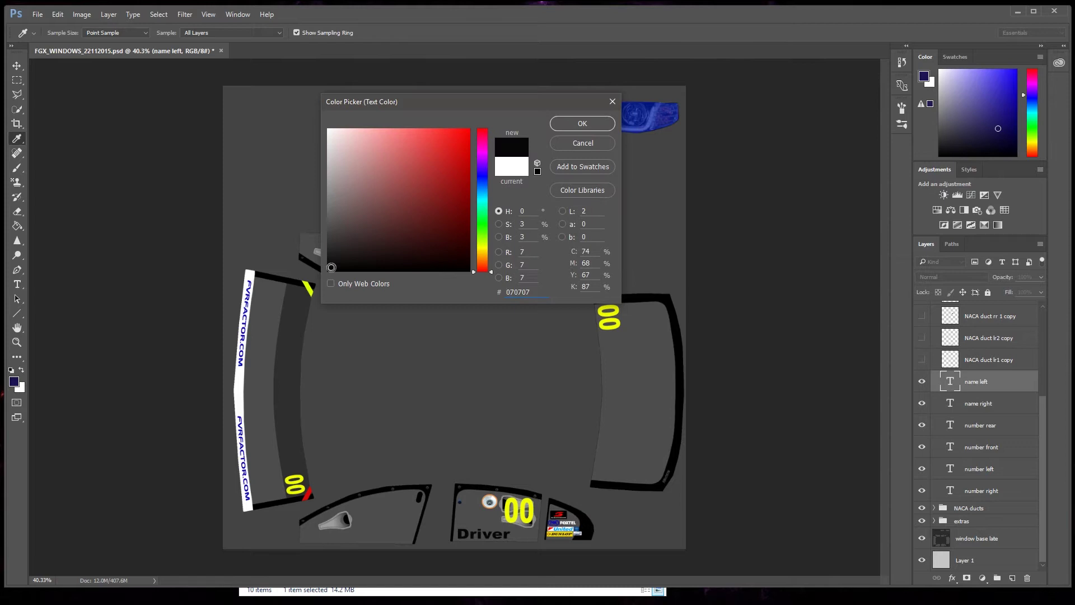
click(581, 123)
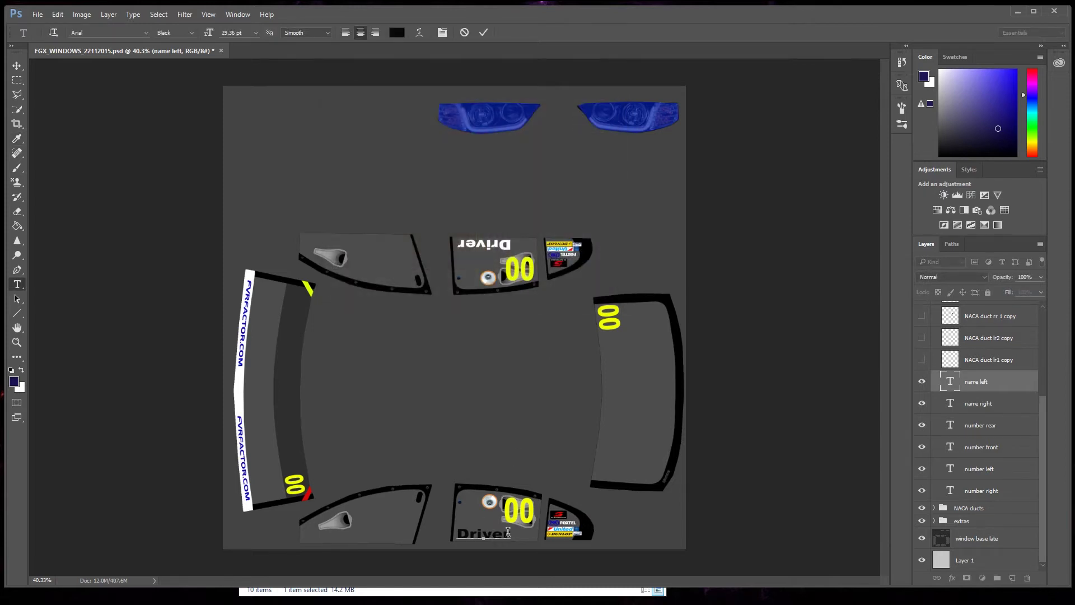
drag(508, 532, 457, 533)
text(Gussy)
- On the name right layer, set black text and replace the upper door's 'Driver' with the driver's name
click(981, 407)
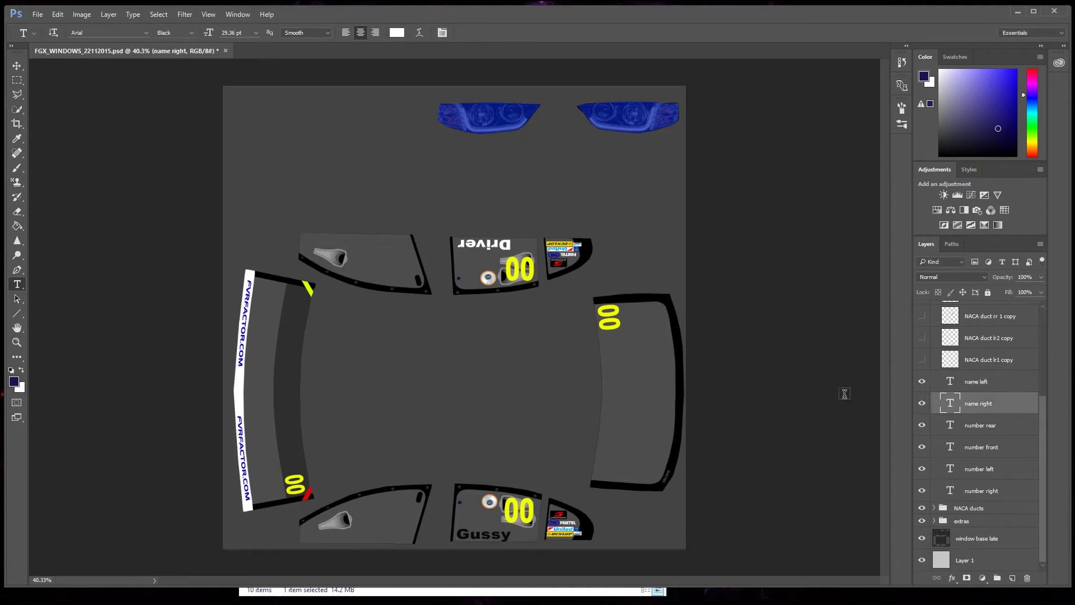
click(491, 244)
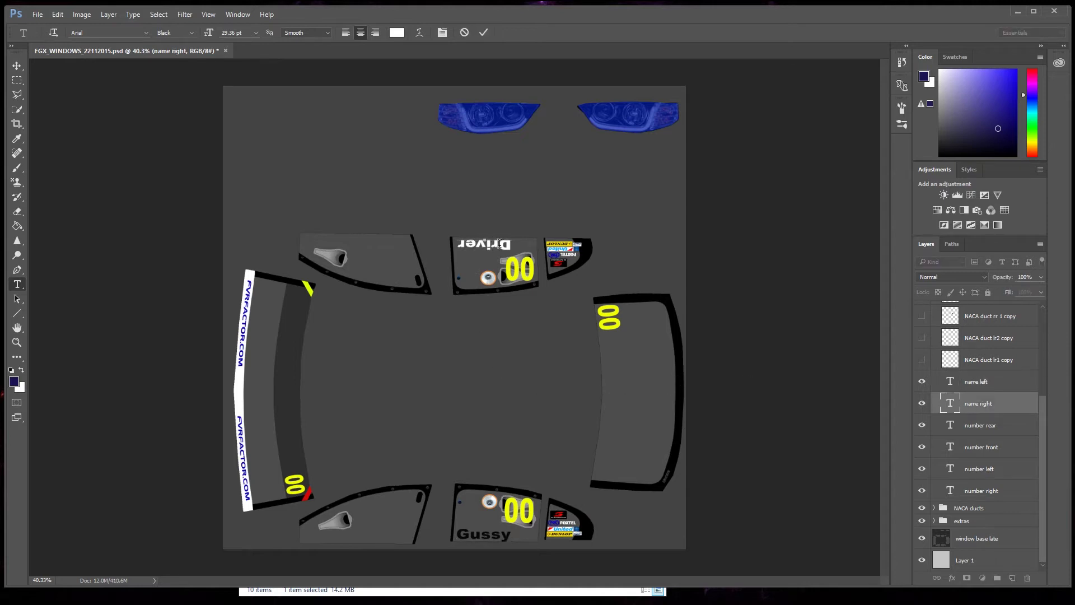
click(397, 33)
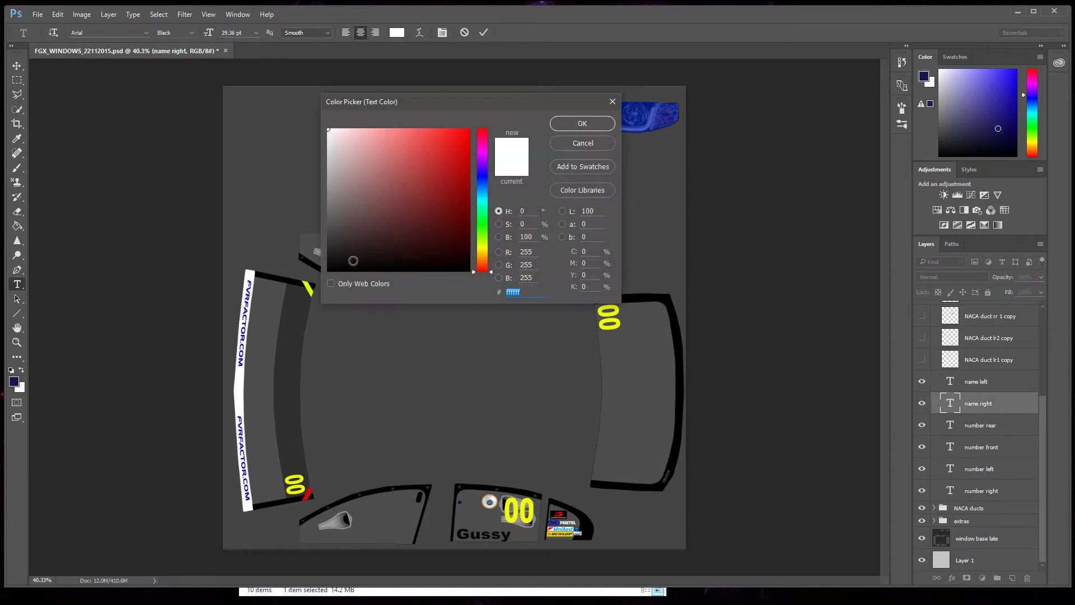
click(335, 267)
click(579, 121)
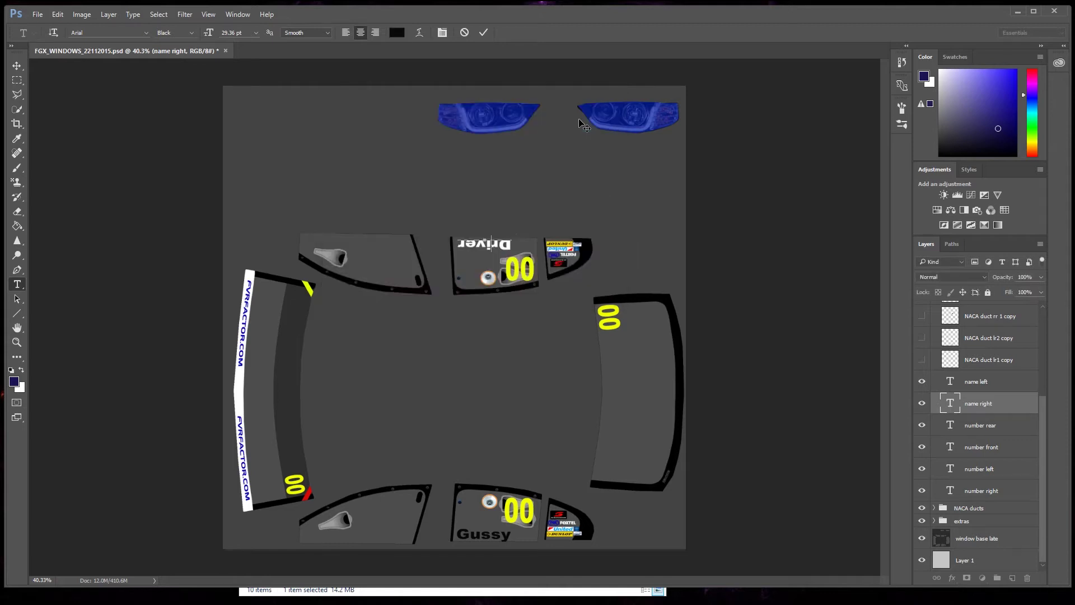
drag(513, 245, 456, 244)
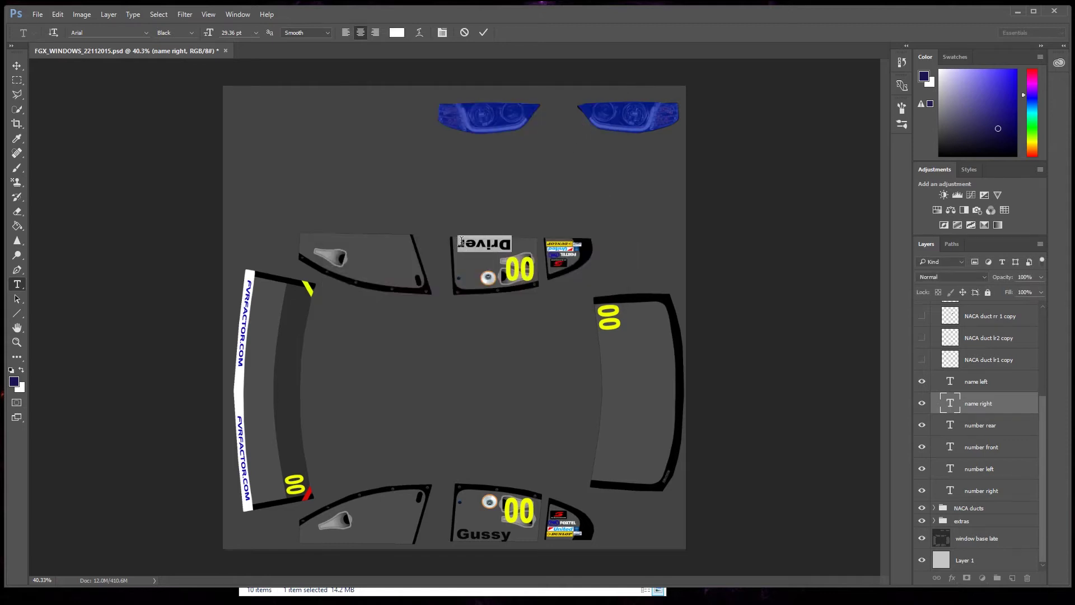
text(Gussy)
- Select the upper door name, apply black to it, and commit the edit
click(396, 32)
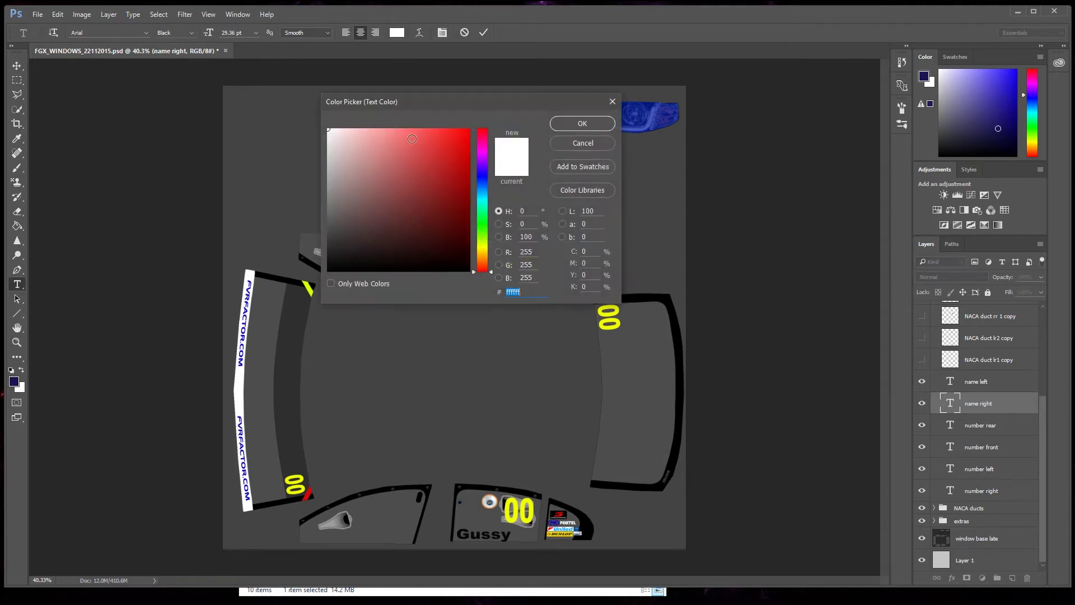
click(329, 270)
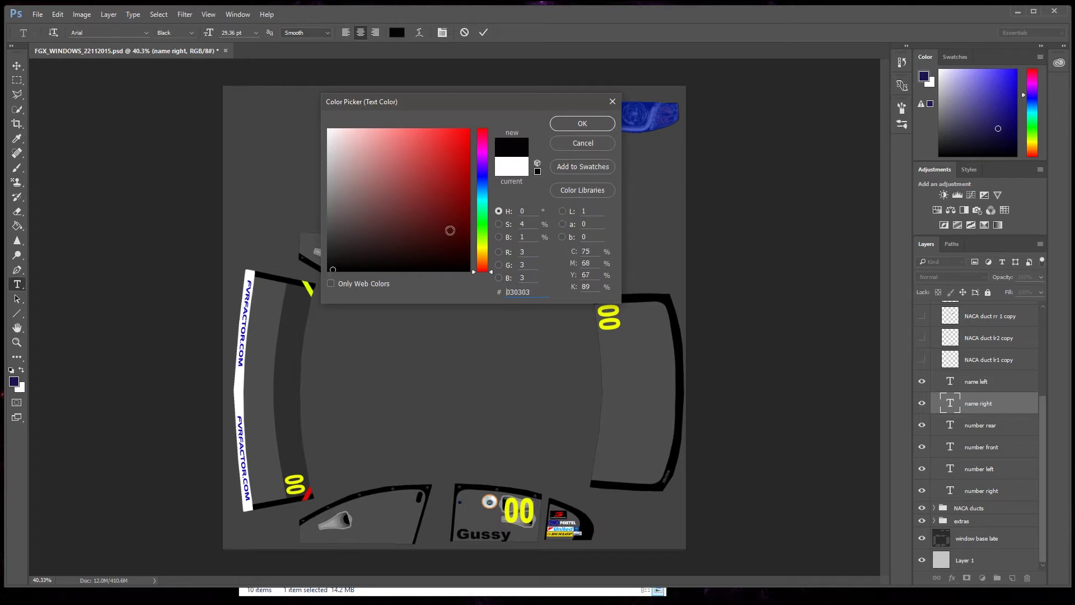
click(576, 123)
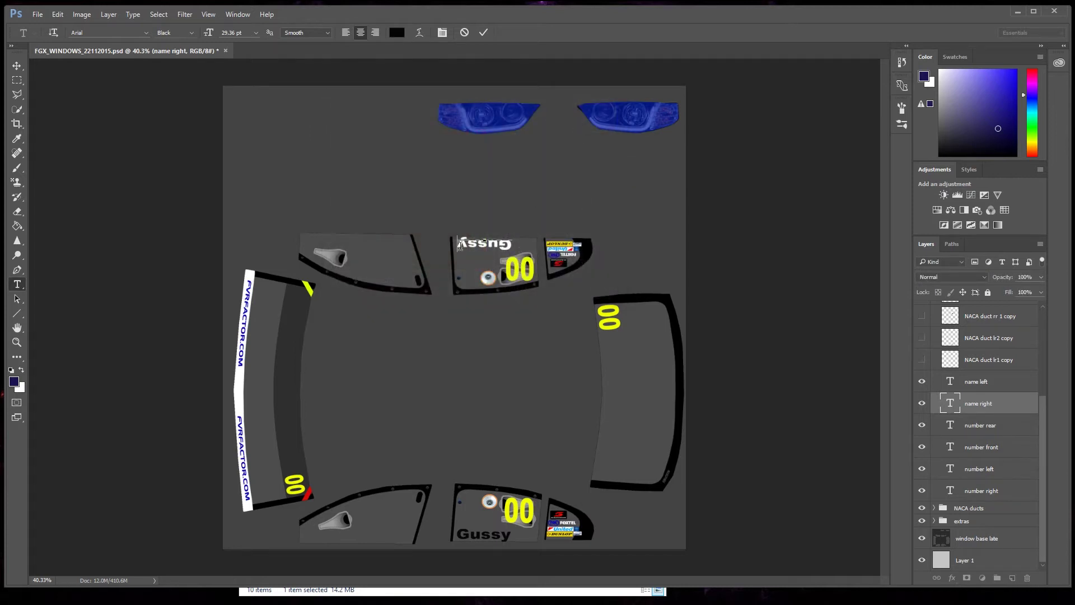
drag(456, 245, 513, 246)
click(397, 33)
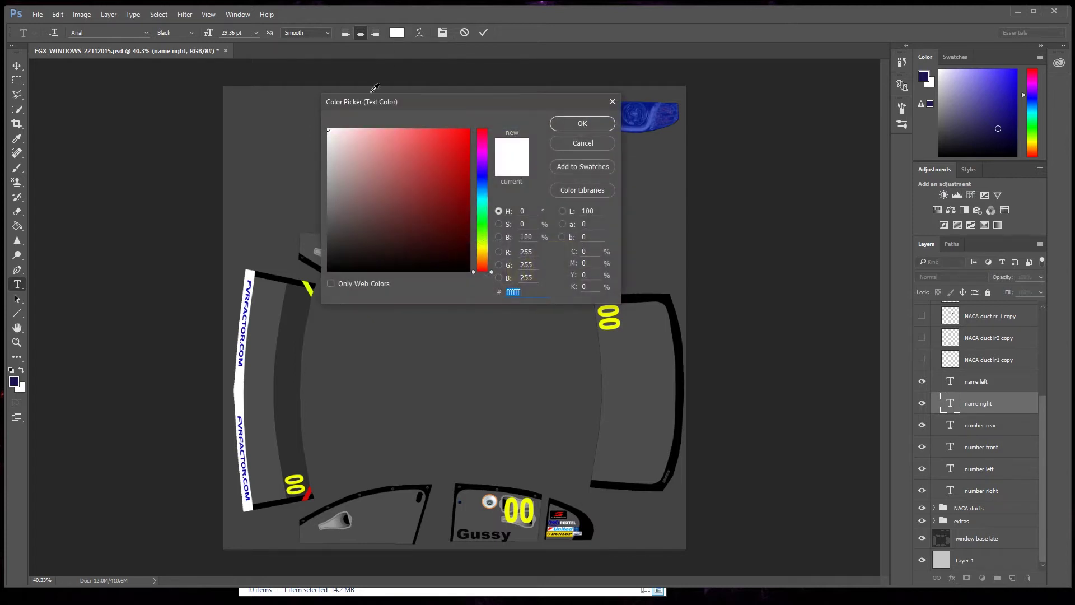
click(336, 269)
click(576, 123)
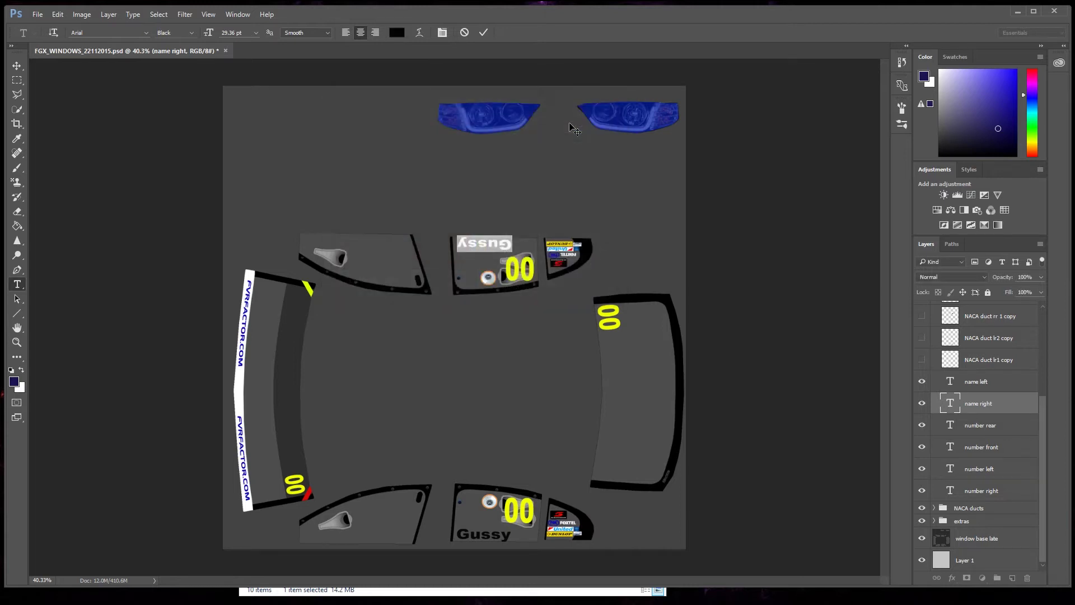
click(483, 32)
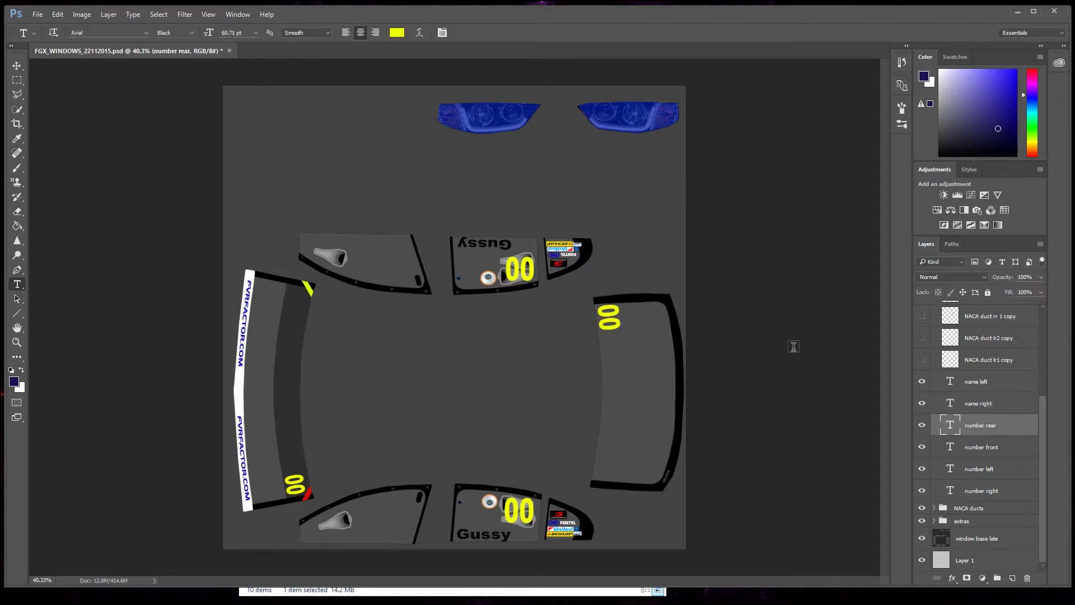
- Change the rear and left window 00 numbers to 69
click(600, 322)
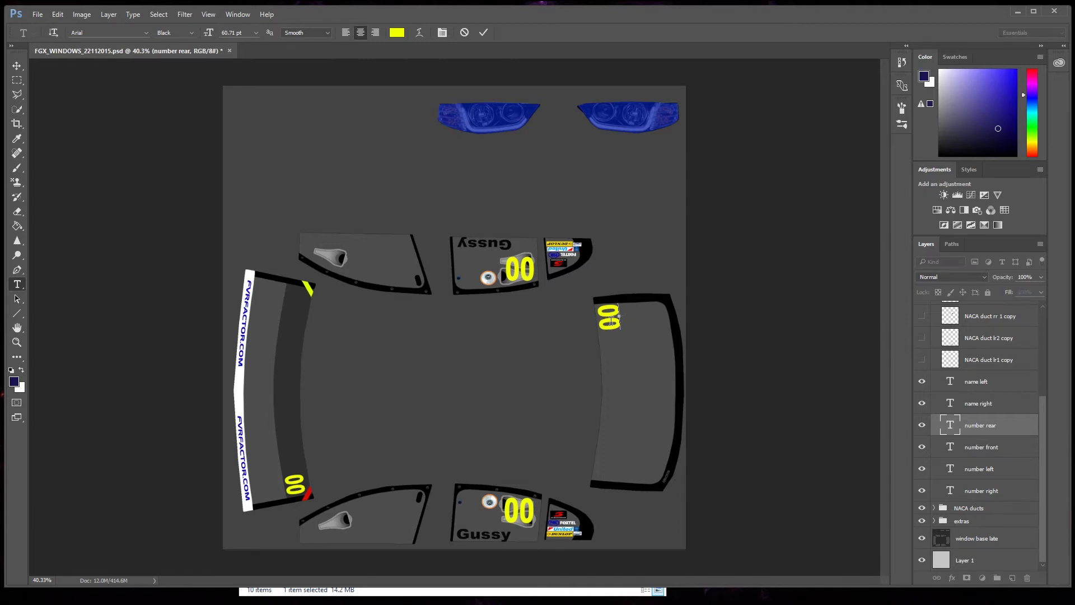
drag(616, 340, 608, 300)
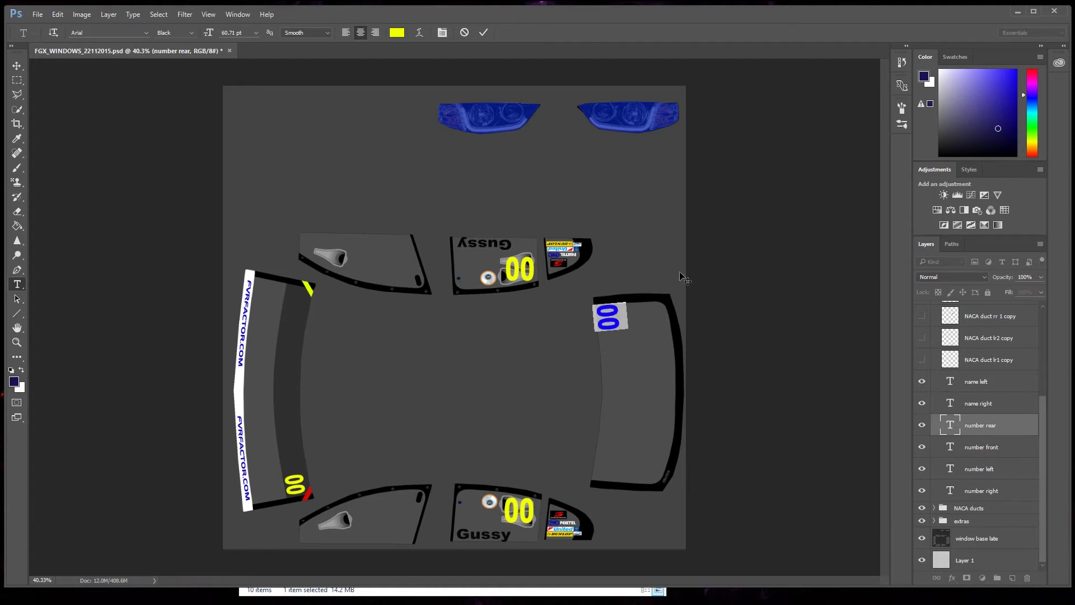
text(69)
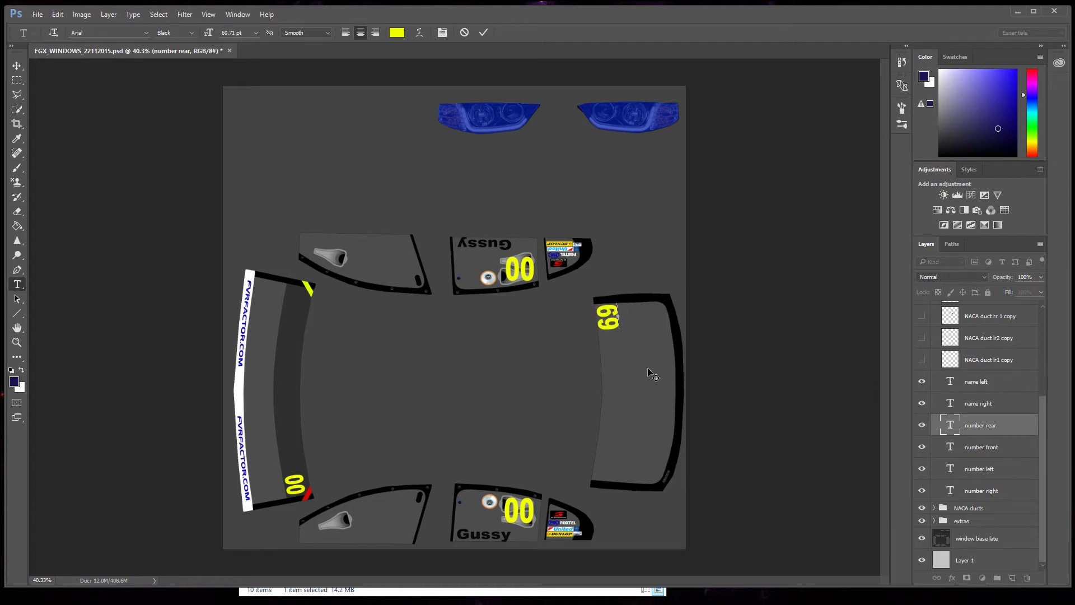
click(985, 453)
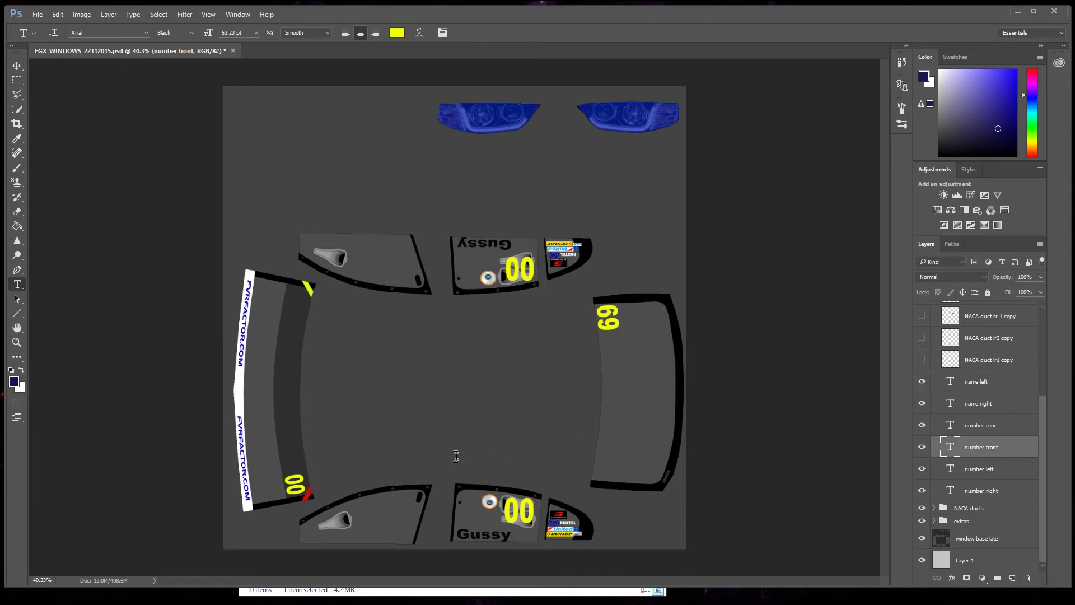
drag(295, 473, 298, 494)
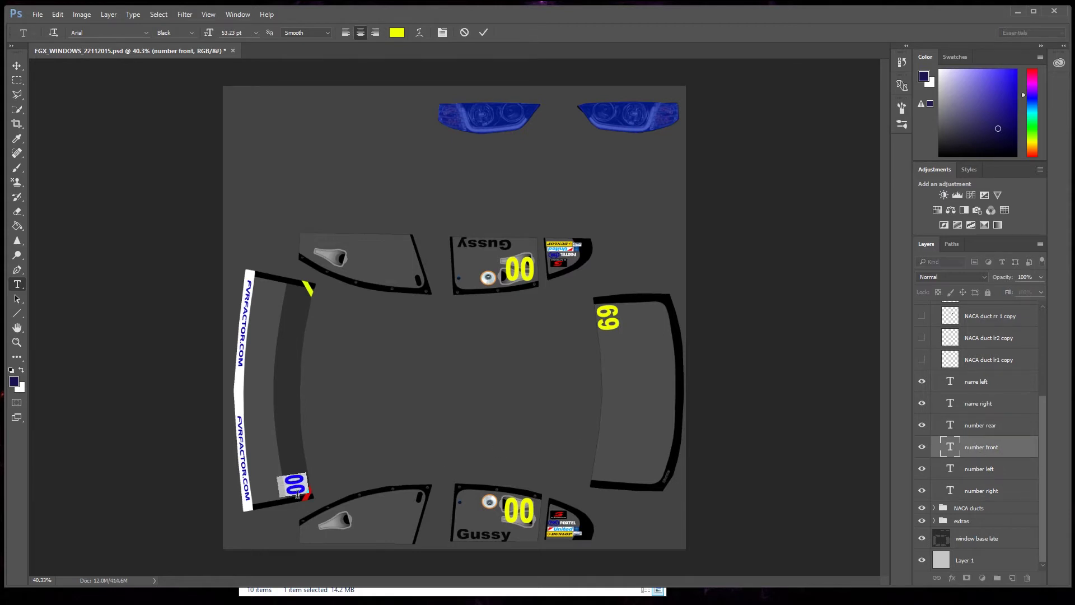
text(69)
click(998, 470)
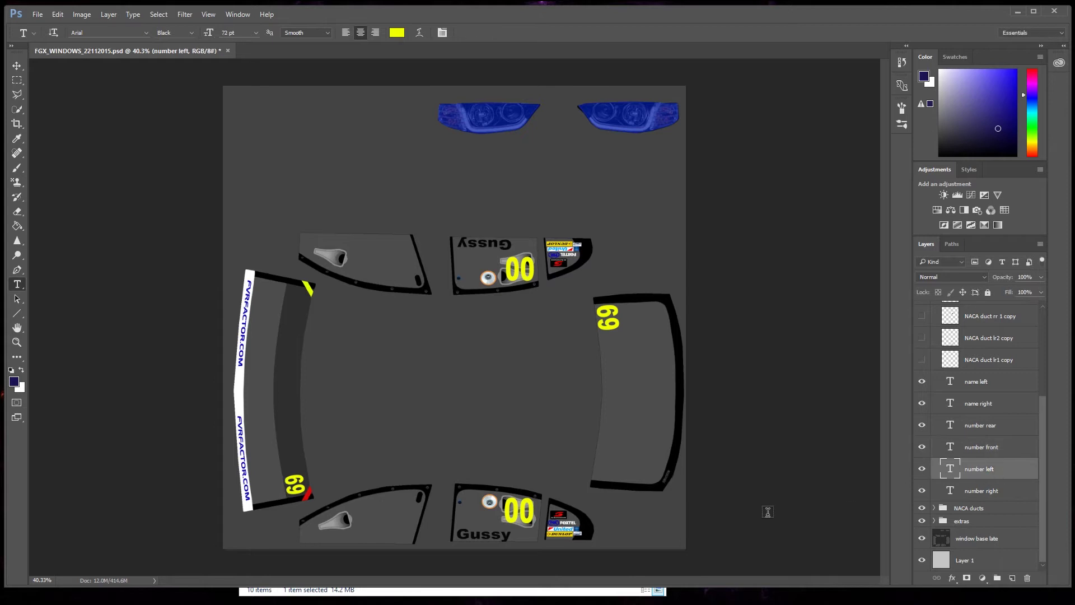
- Change the lower and upper door 00 numbers to 69, discarding an accidental empty text layer
click(514, 508)
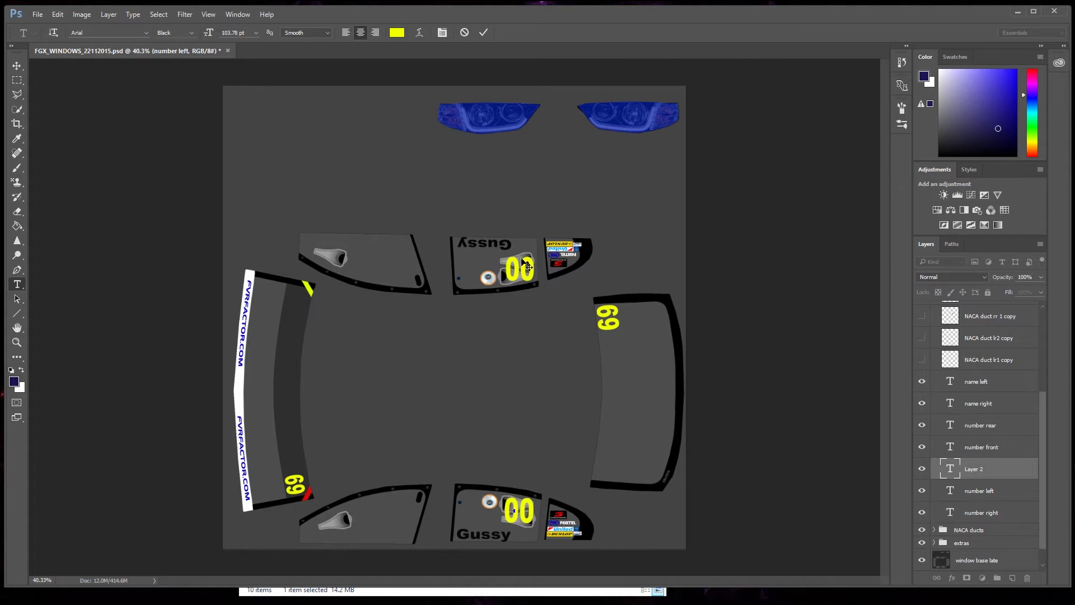
click(465, 32)
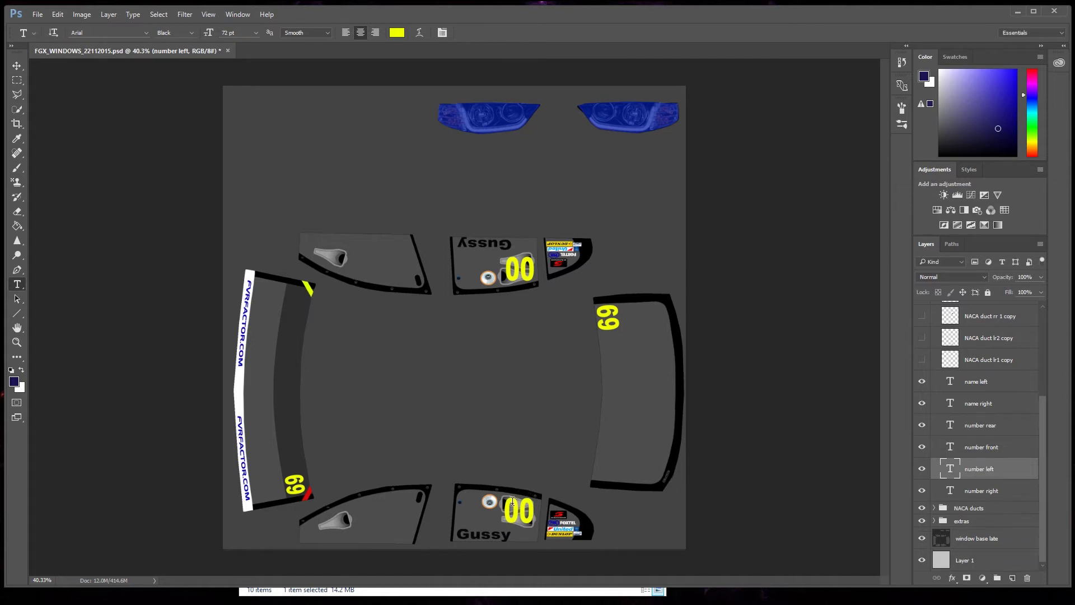
drag(509, 506, 535, 504)
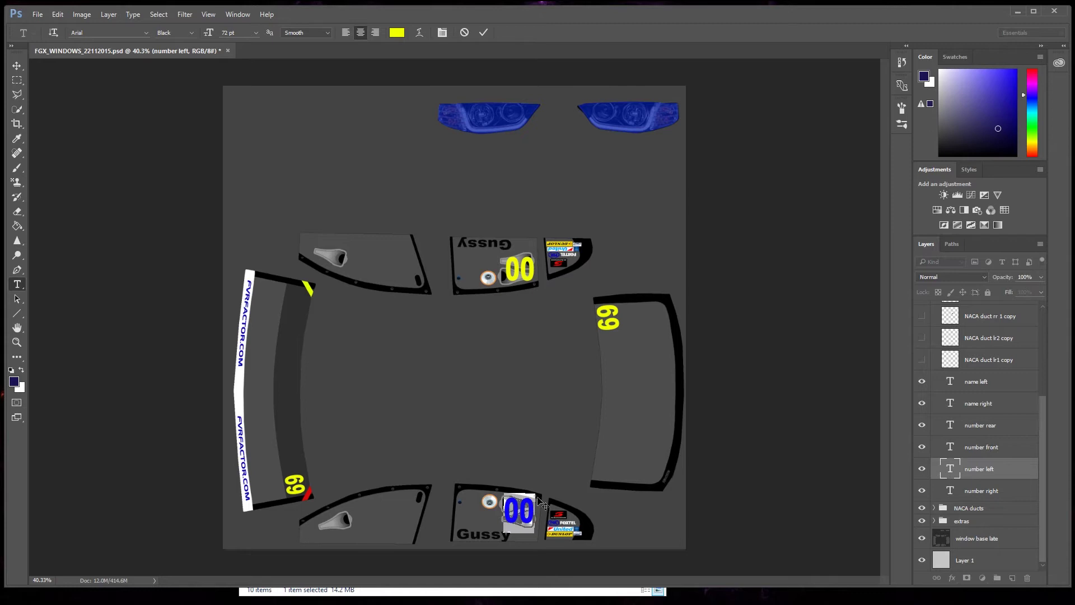
text(69)
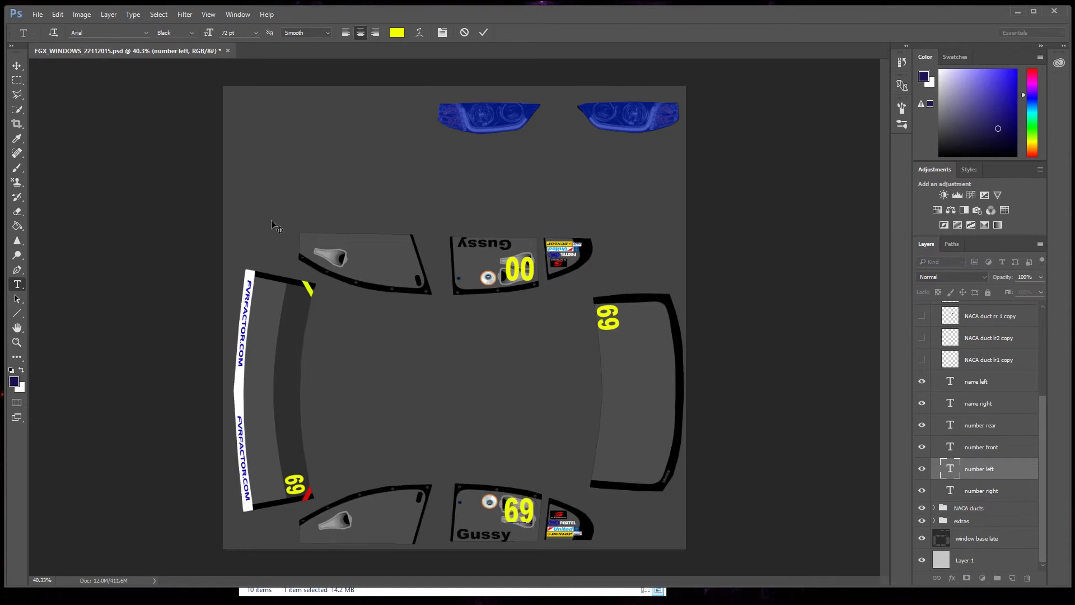
click(984, 490)
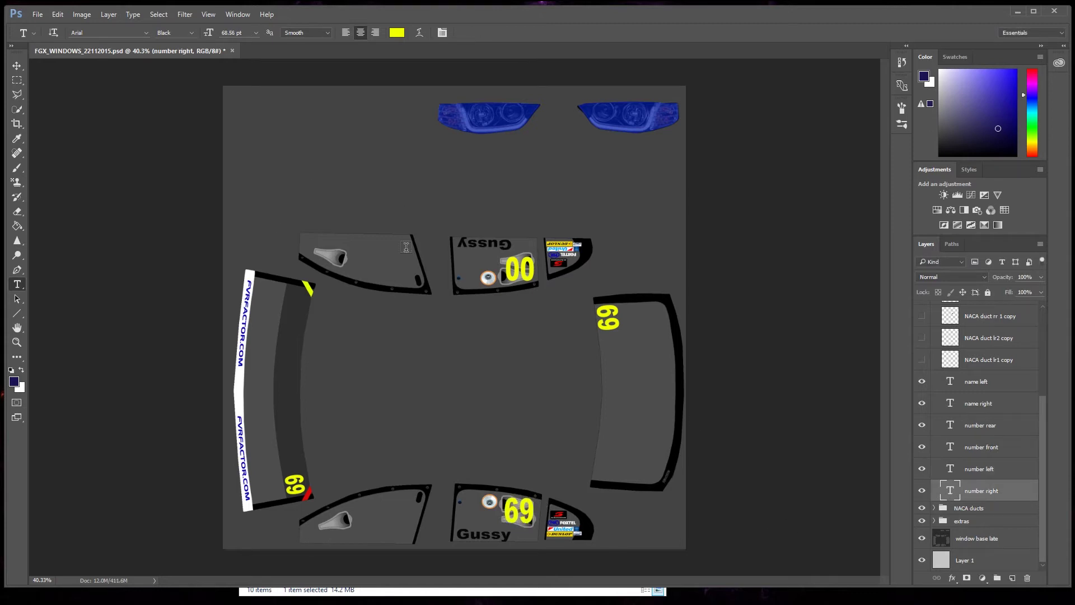
double_click(511, 267)
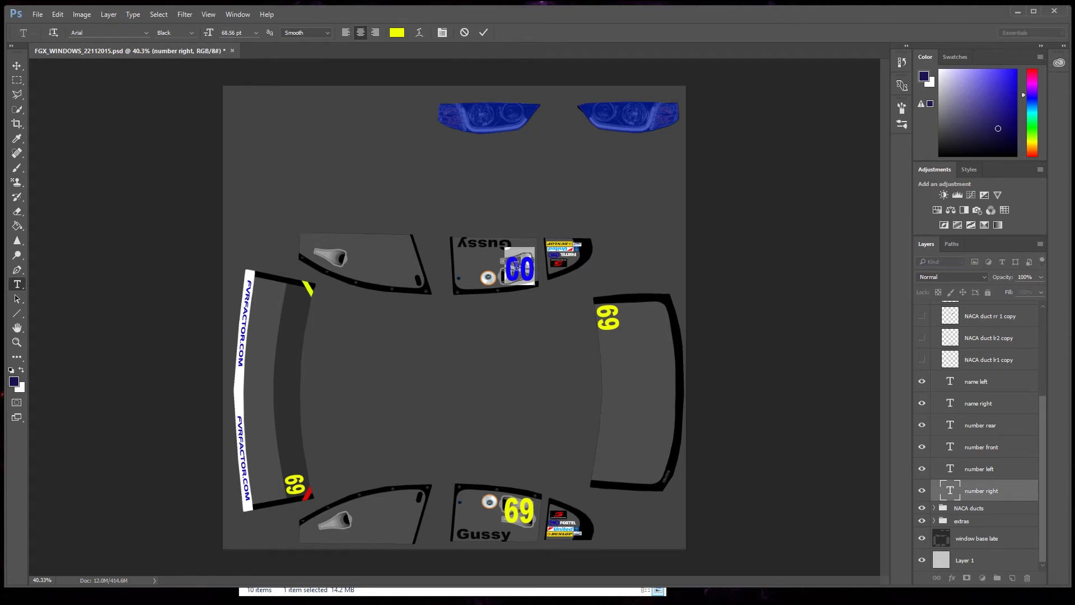
text(69)
click(481, 33)
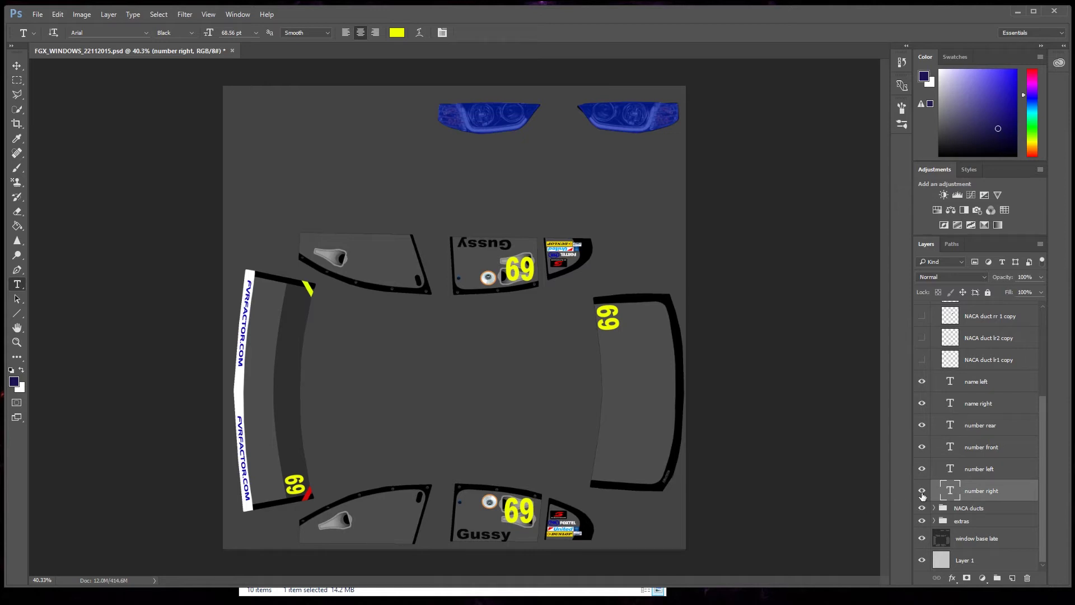
- Collapse the name & number AUS. group, check the NACA ducts group's visibility, and expand it
scroll(977, 463, up, 3)
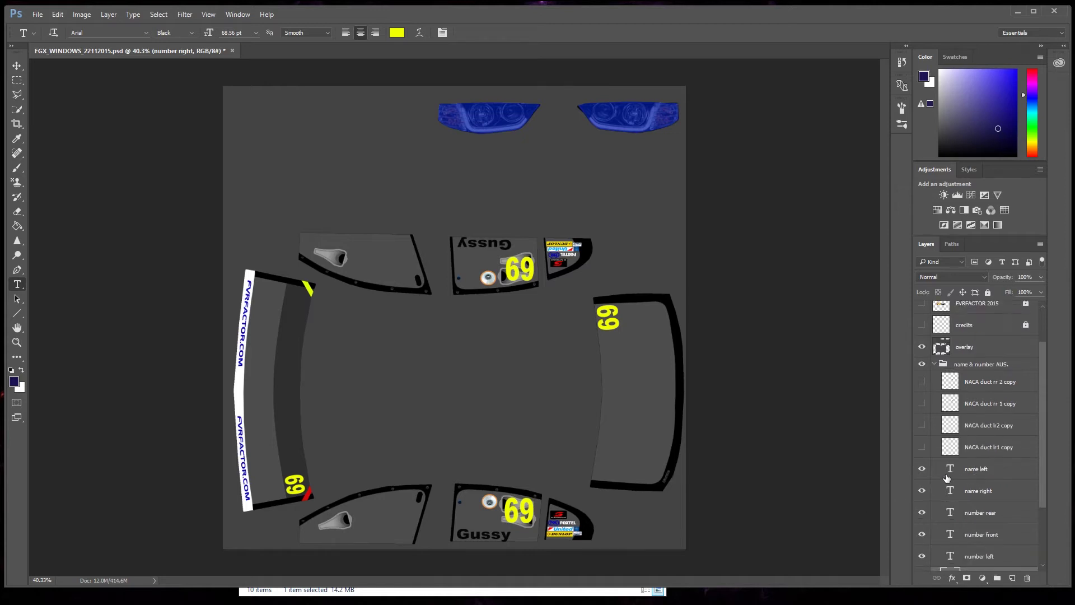
click(933, 367)
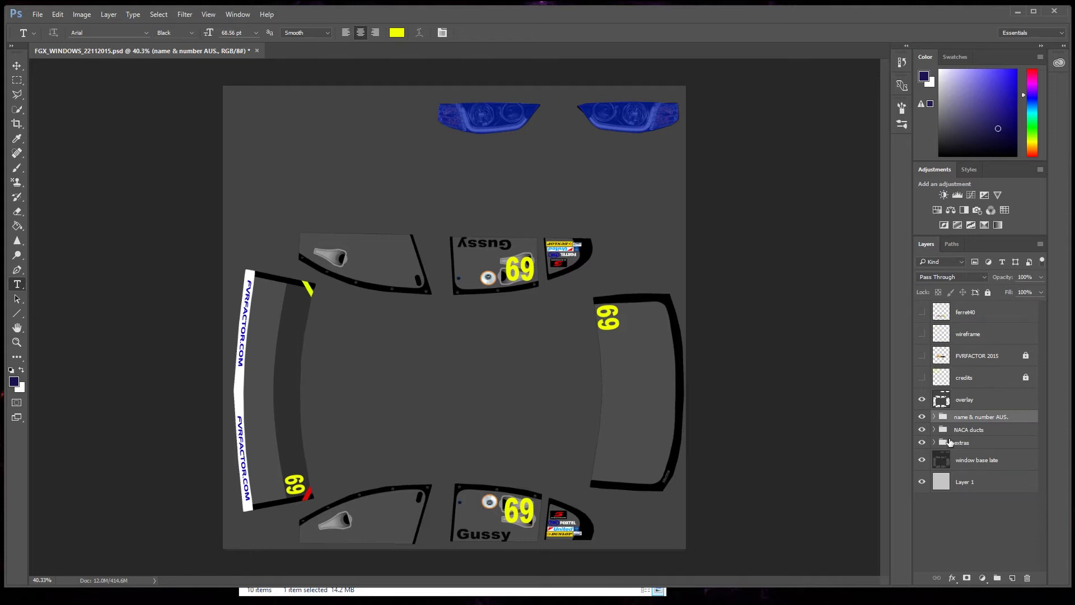
click(922, 430)
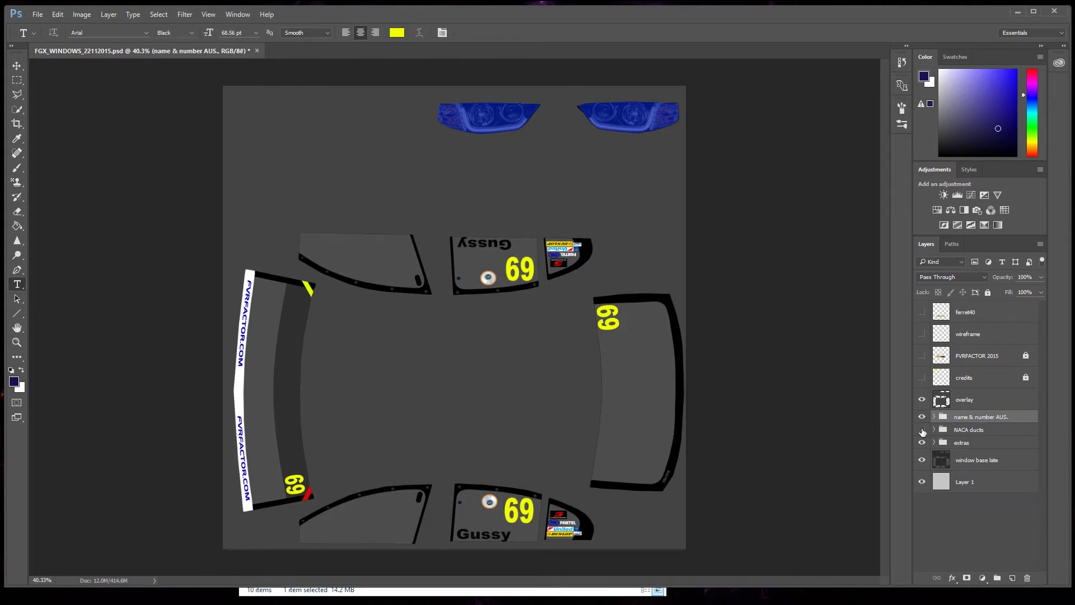
click(922, 430)
click(922, 430)
click(922, 430)
click(922, 430)
click(922, 430)
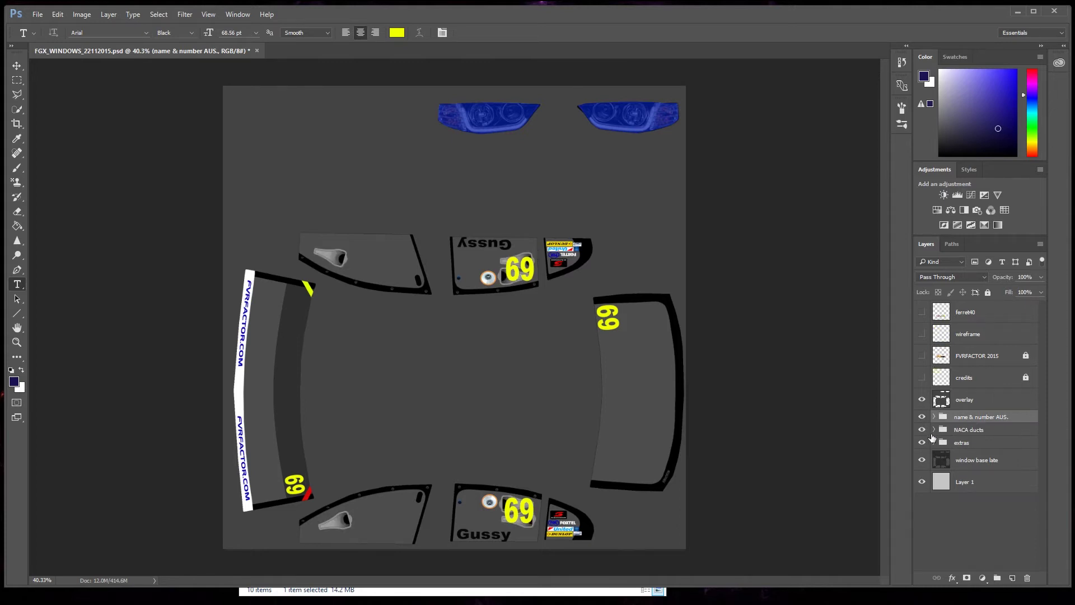
click(934, 430)
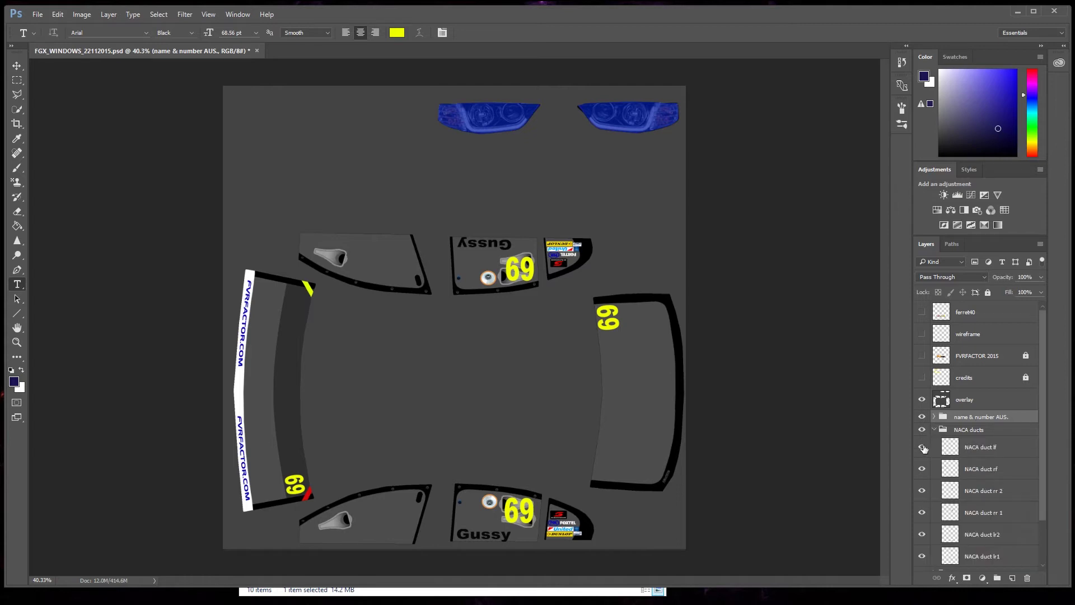
- Toggle the left NACA duct layers to identify which graphic each controls
click(923, 447)
click(922, 448)
click(922, 447)
click(922, 448)
click(922, 469)
click(922, 470)
- Hide NACA duct rr 2, rr 1, lr2 and lr1, then collapse the layer groups
click(922, 492)
click(922, 513)
click(922, 535)
click(922, 557)
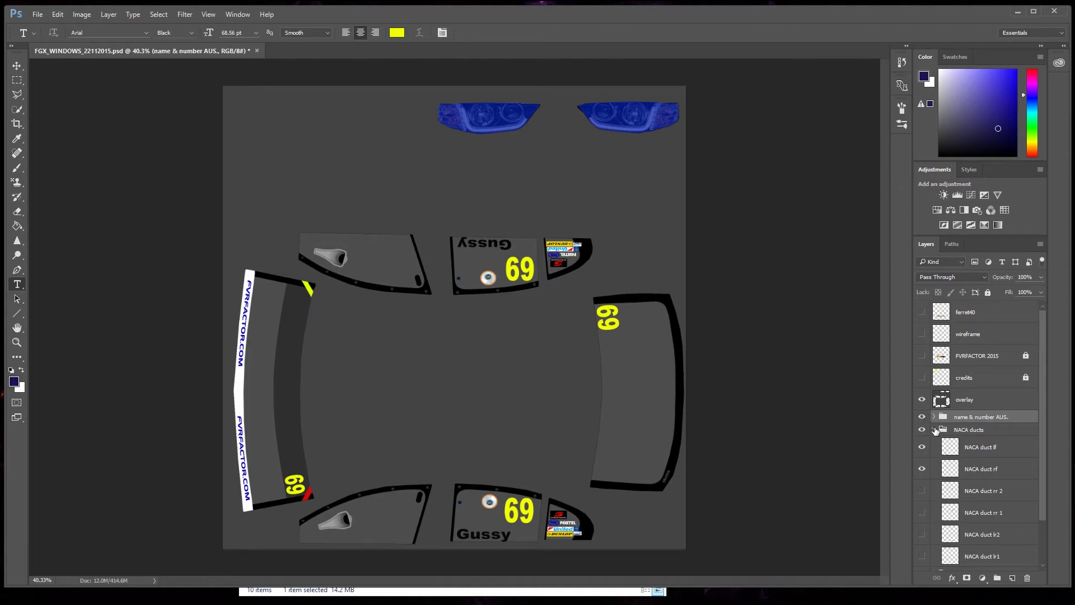
click(934, 417)
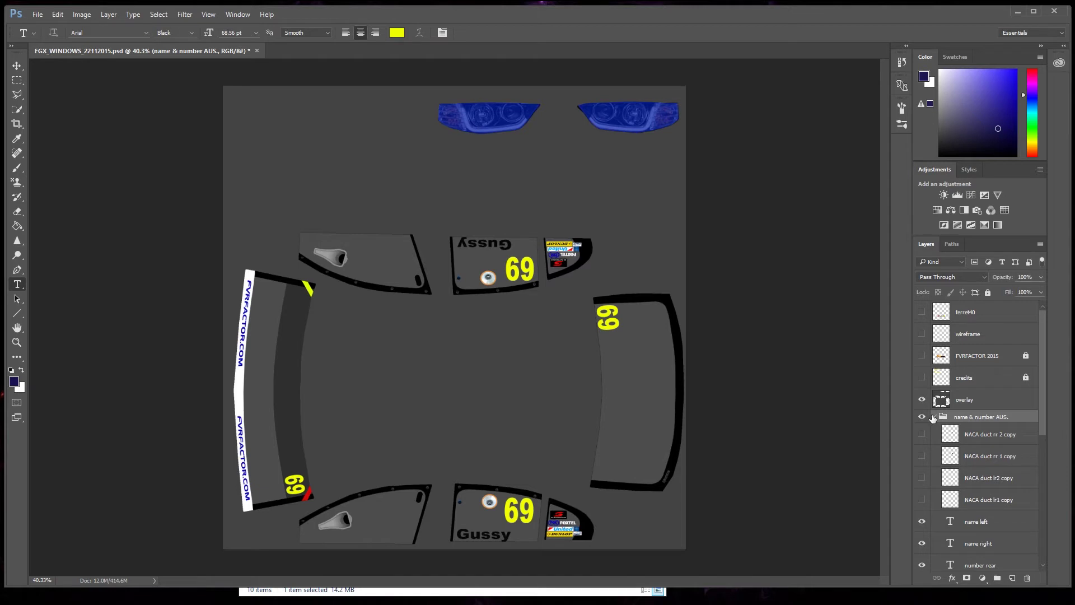
click(934, 417)
click(934, 430)
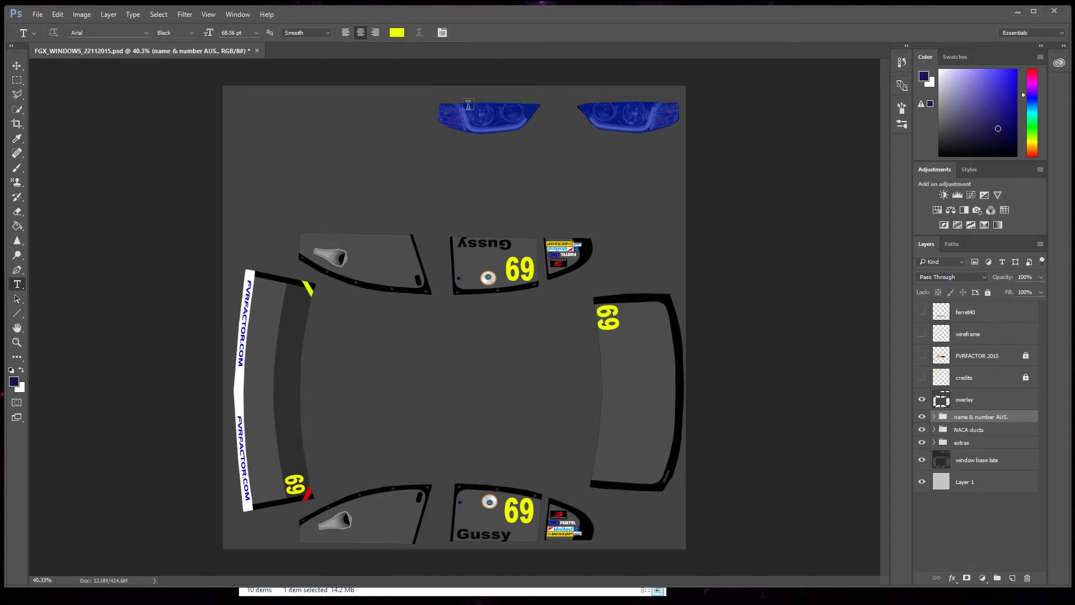
- In the extras group, compare the blue headlight covers layer and delete it
click(922, 442)
click(921, 443)
click(934, 443)
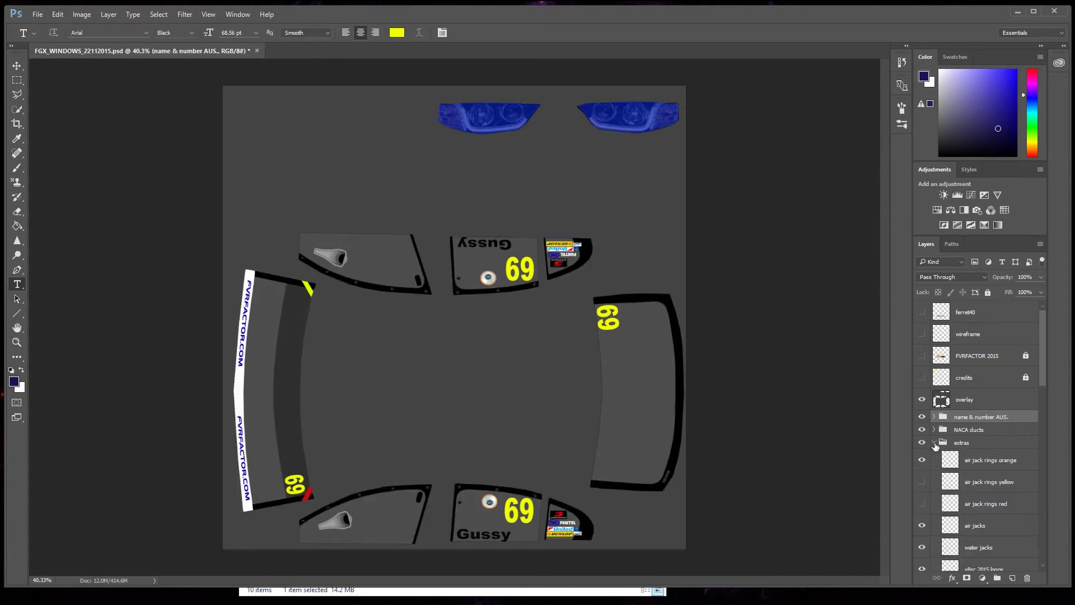
scroll(952, 511, down, 5)
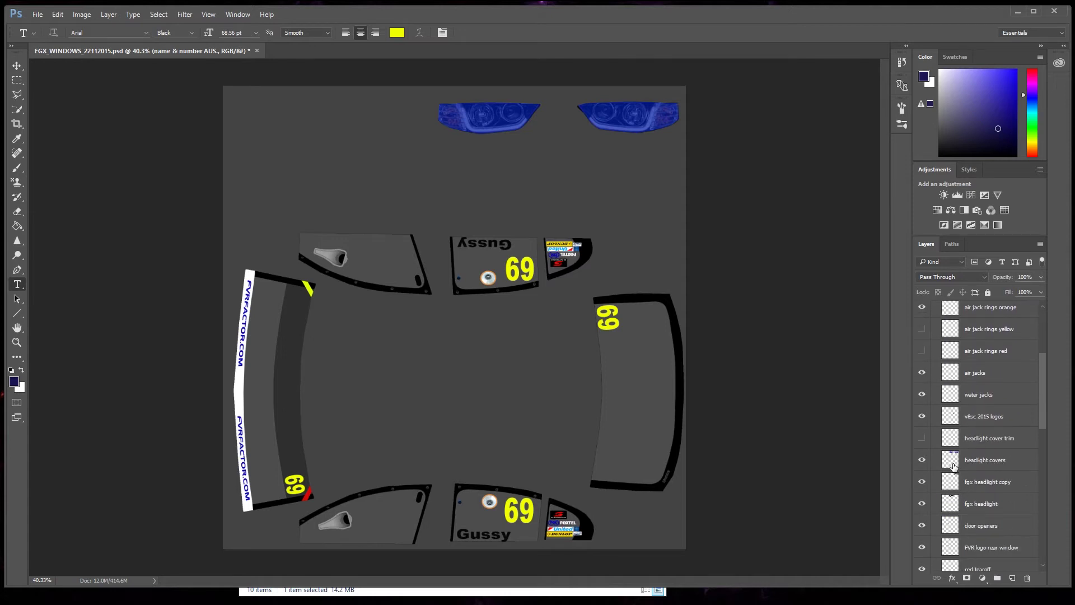
click(922, 461)
click(922, 461)
click(922, 461)
click(923, 461)
right_click(1008, 463)
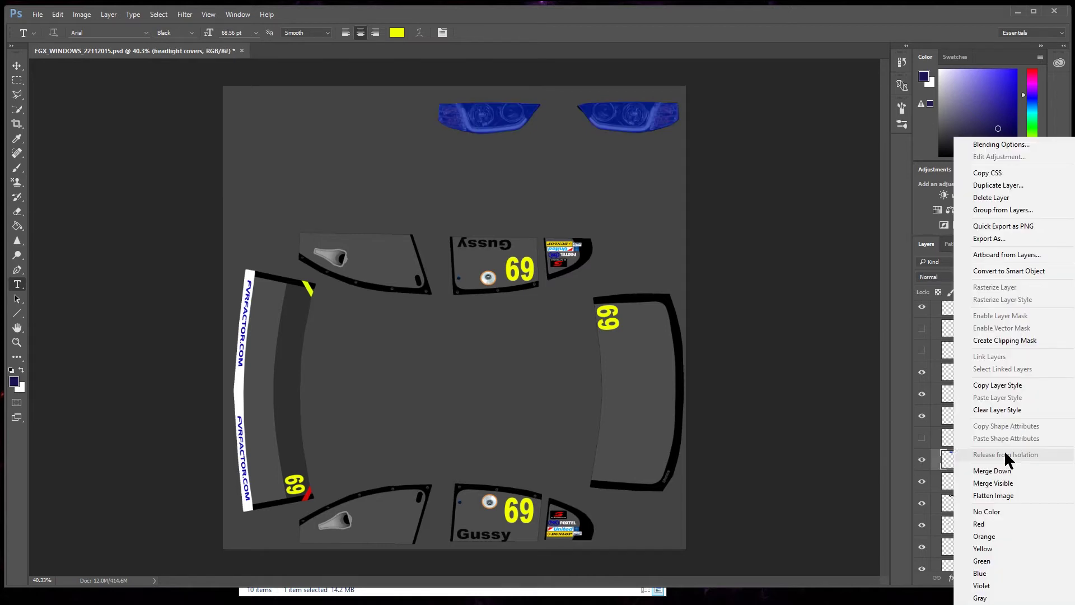
click(992, 196)
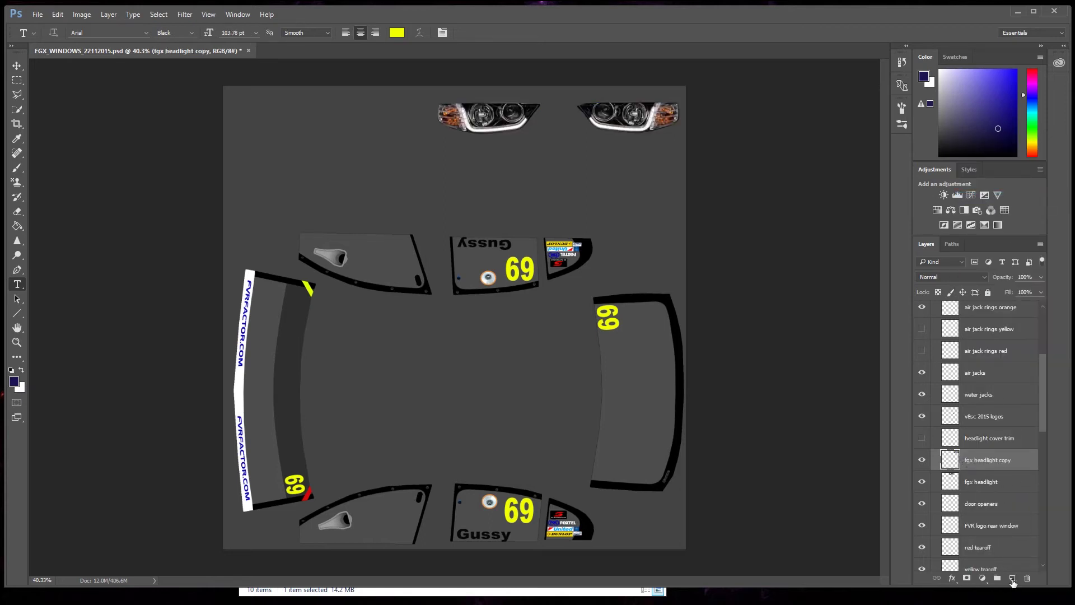
- Add a new empty layer and name it 'head light covers'
click(1011, 579)
double_click(971, 461)
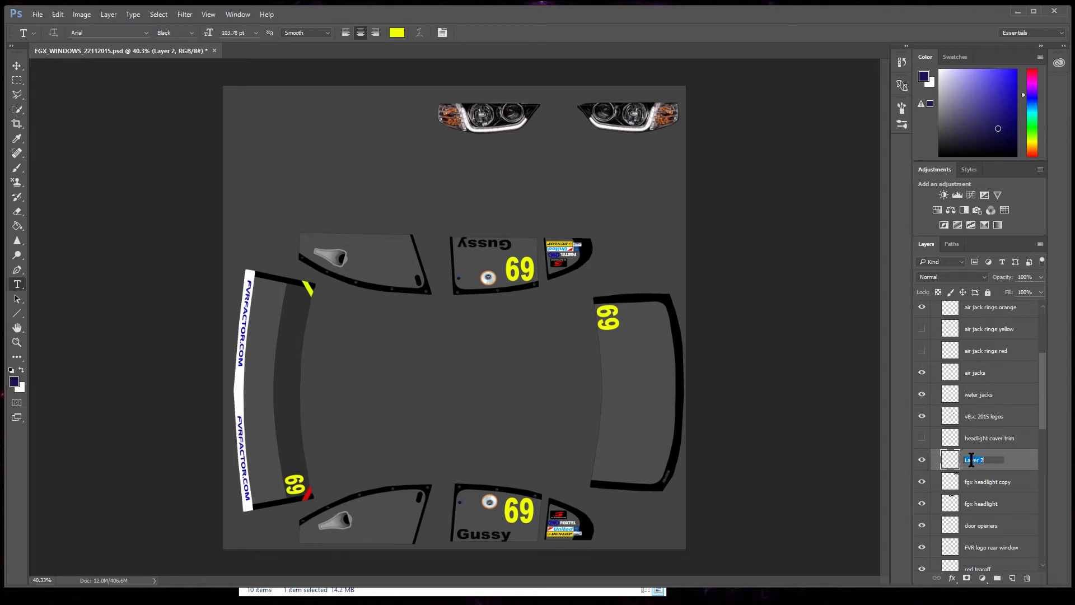
text(head)
text(light covers)
key(Return)
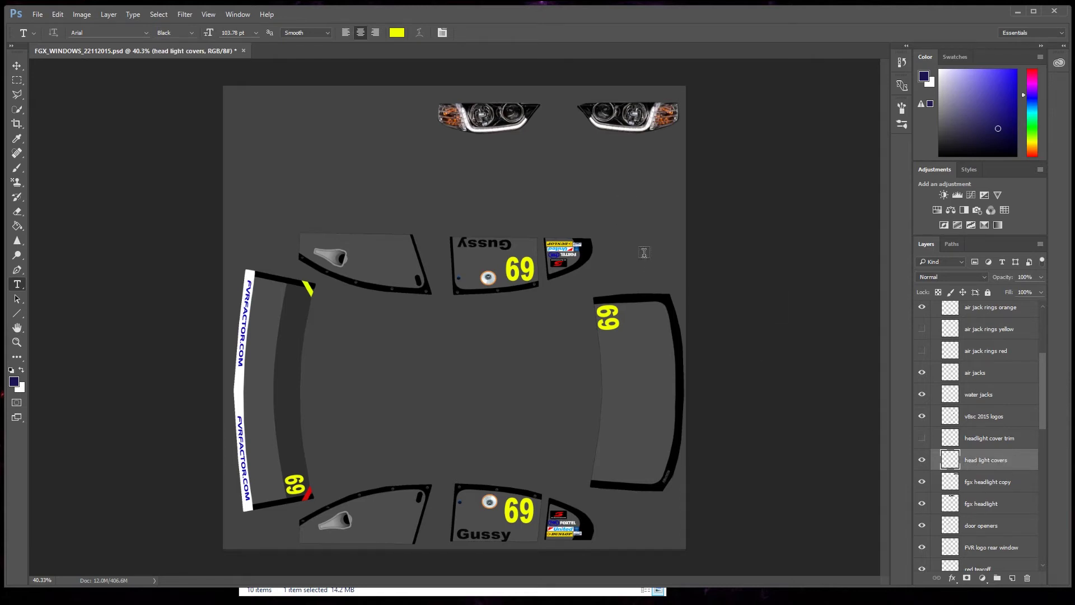
- Brush dark navy #1a1453 over both headlight shapes on the new layer
click(16, 168)
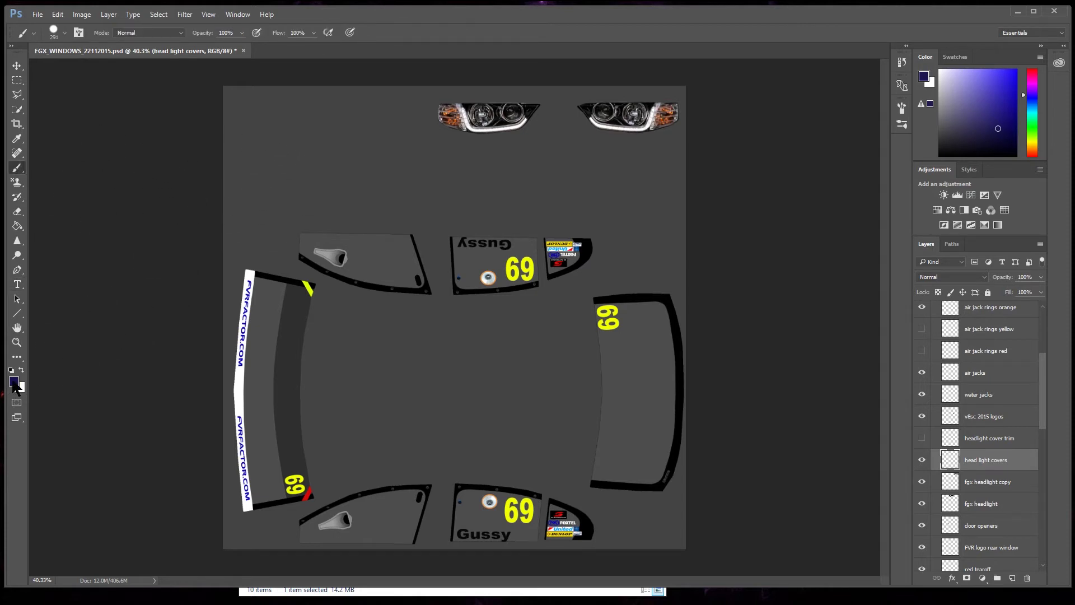
click(14, 382)
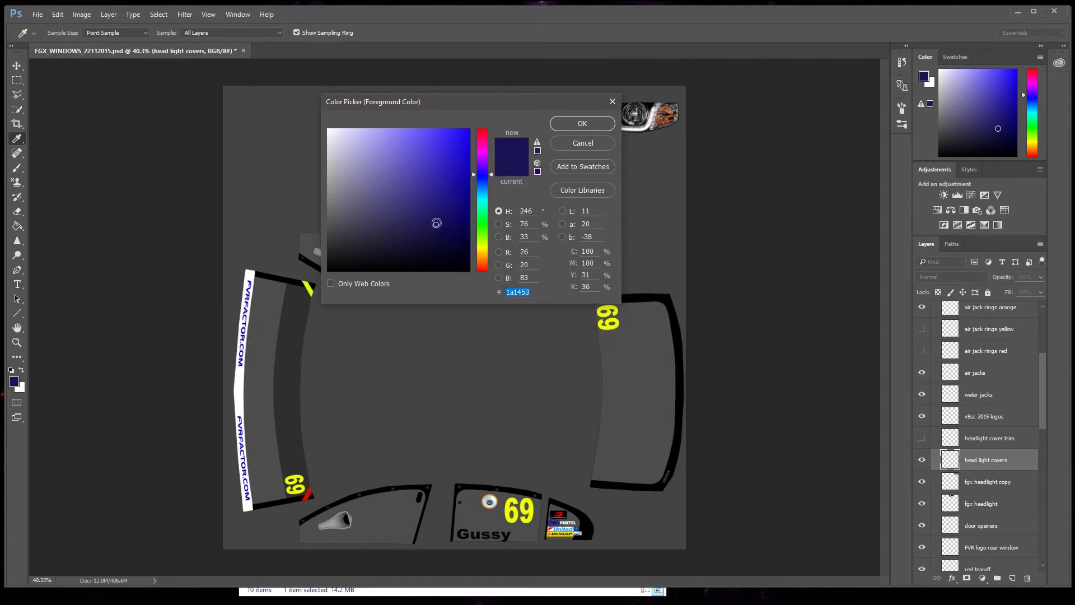
click(580, 118)
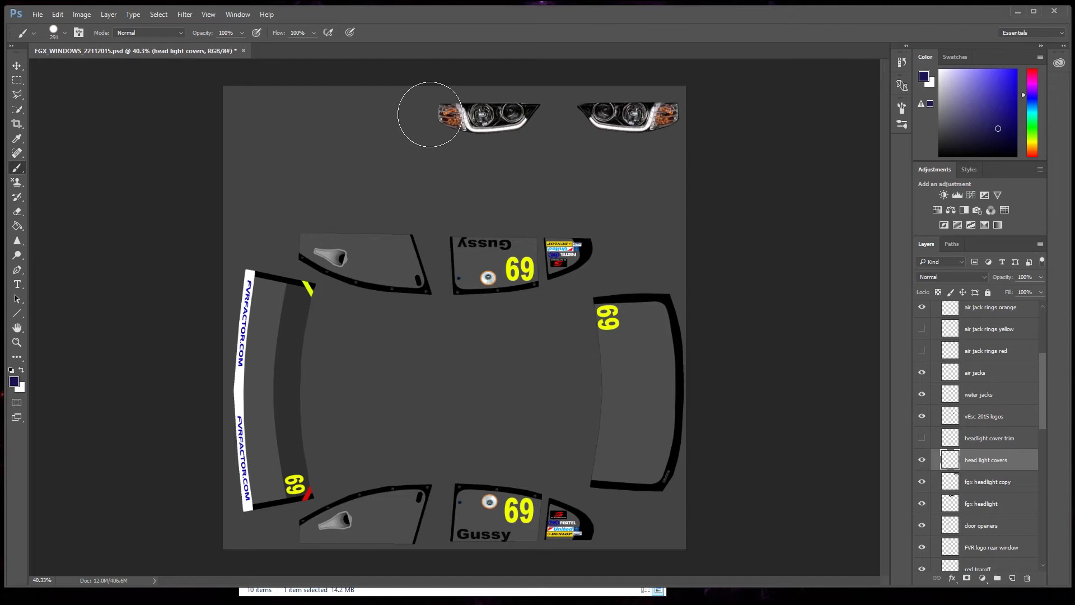
drag(439, 120, 722, 101)
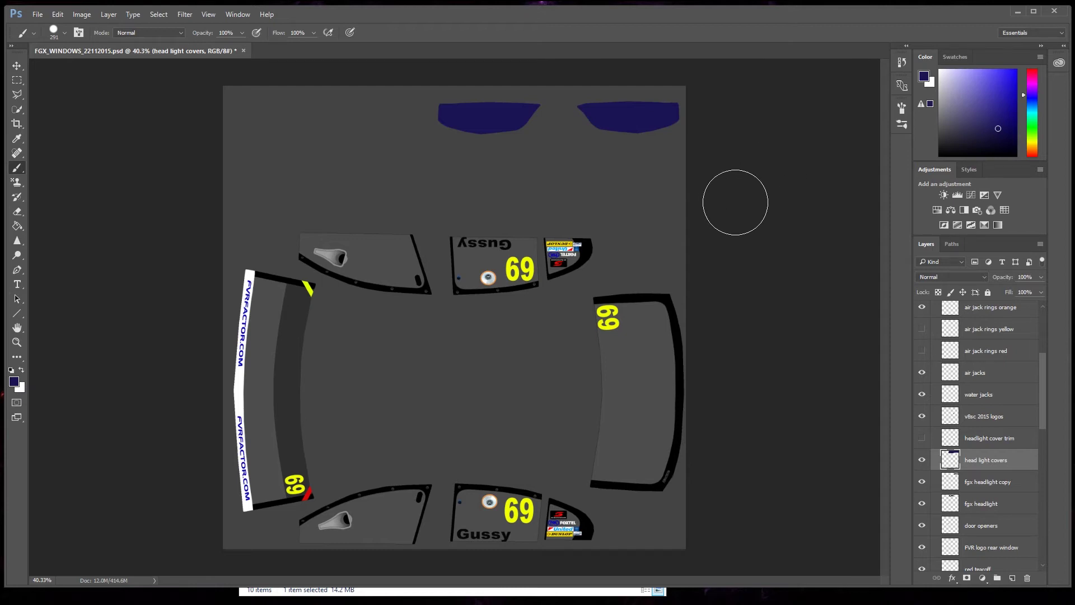
- Lower the head light covers layer to 81% opacity in Blending Options
double_click(1017, 464)
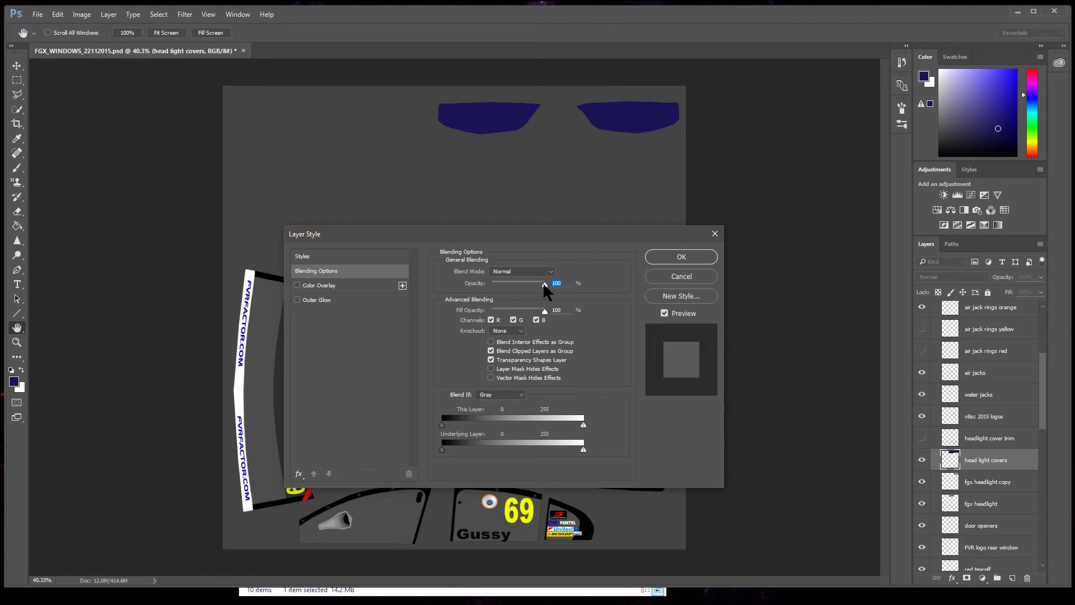
mouse_move(544, 283)
mouse_down()
mouse_move(490, 282)
mouse_move(533, 271)
mouse_up()
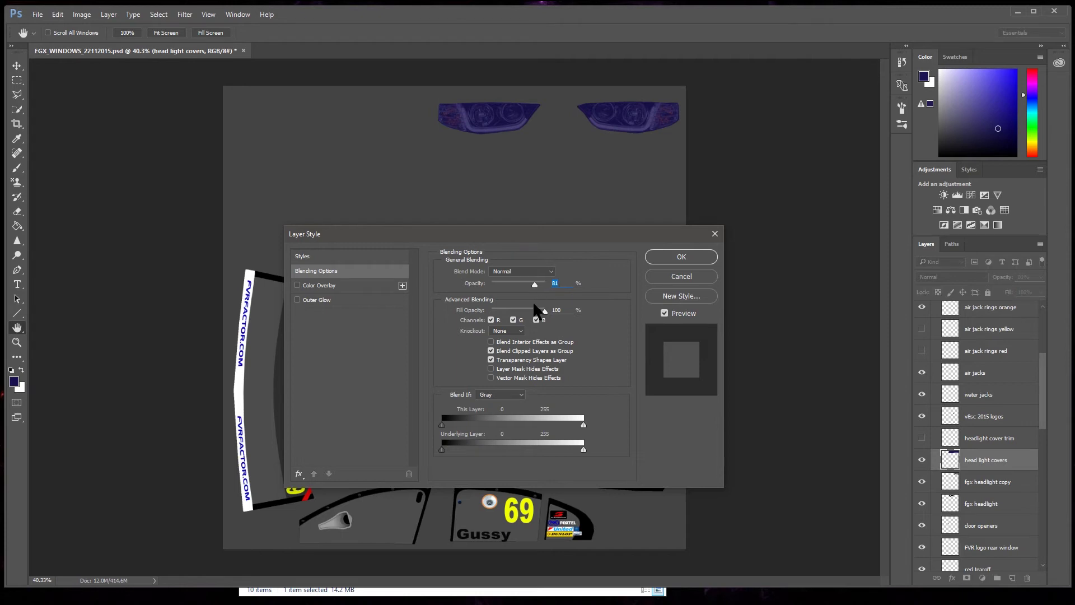
click(682, 255)
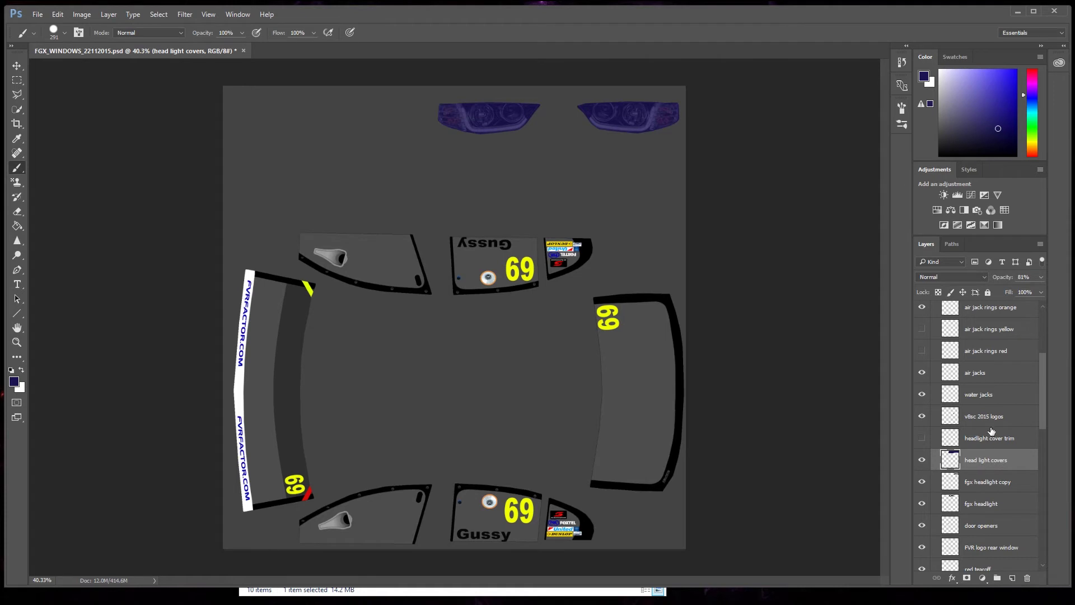
scroll(991, 433, up, 2)
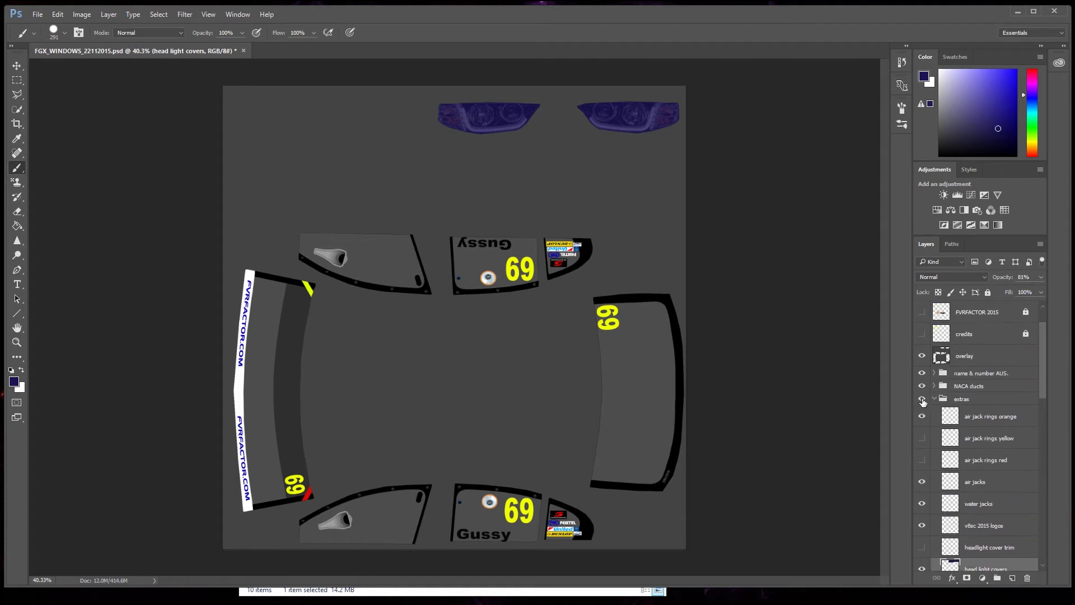
- Toggle the extras group's visibility to compare, leave it visible, and collapse the group
click(921, 398)
click(922, 399)
click(921, 399)
click(922, 399)
click(922, 399)
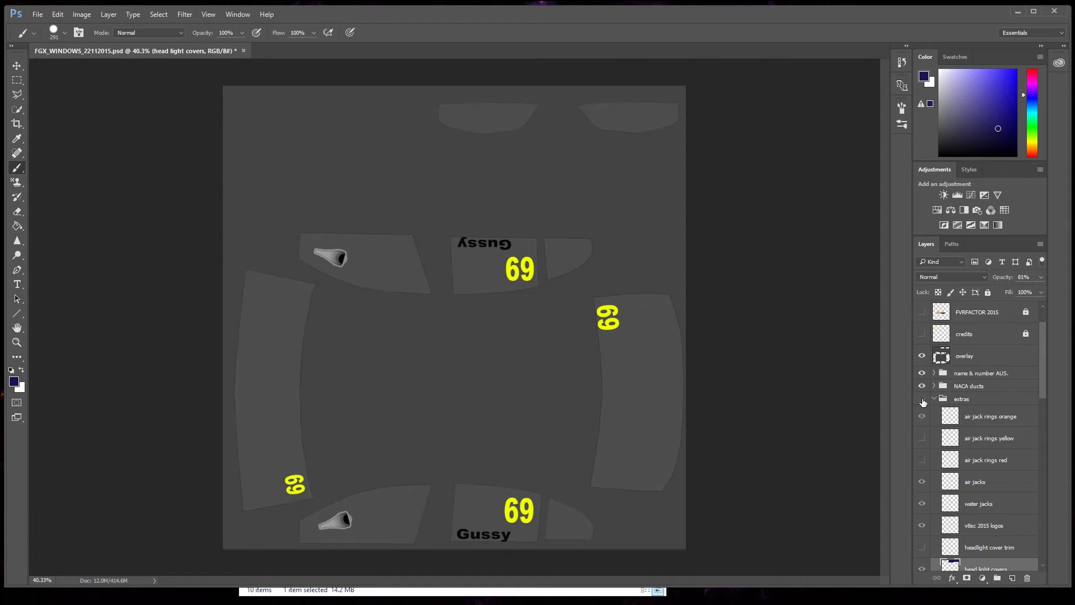
click(922, 400)
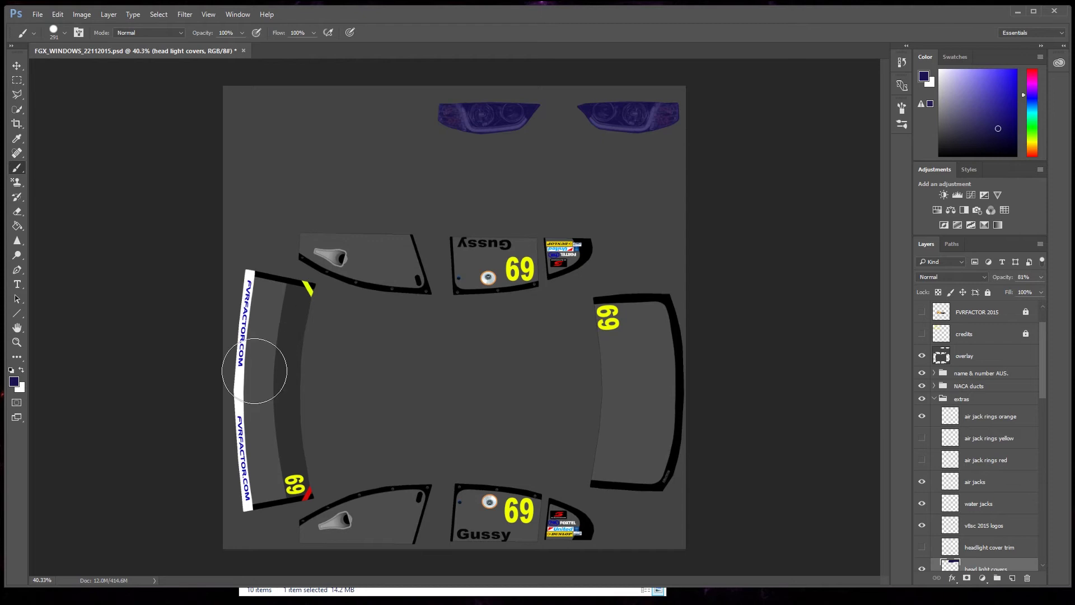
click(921, 399)
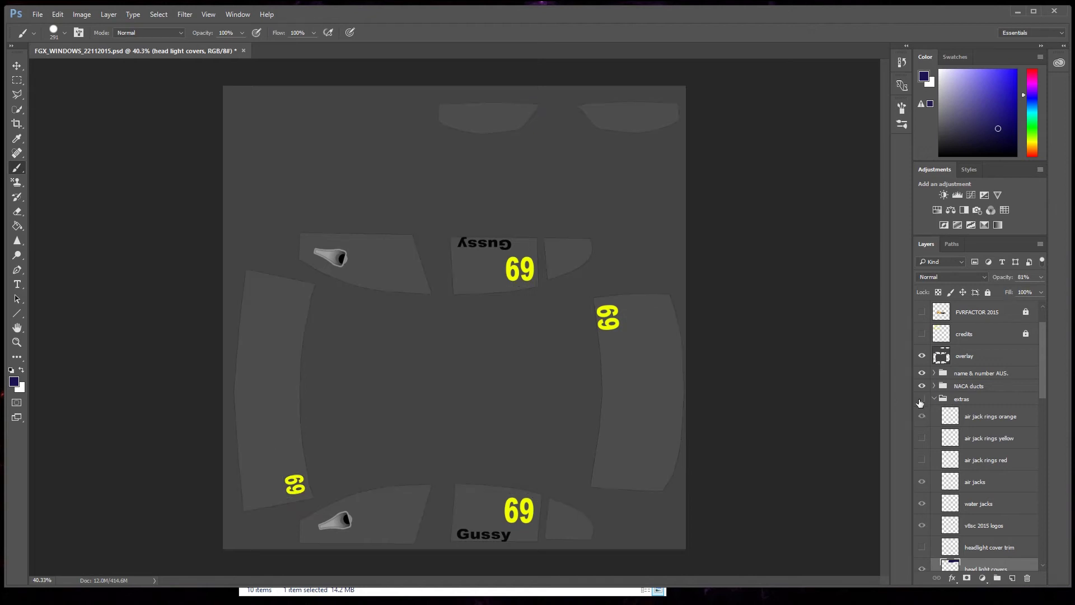
click(921, 398)
click(921, 399)
click(921, 399)
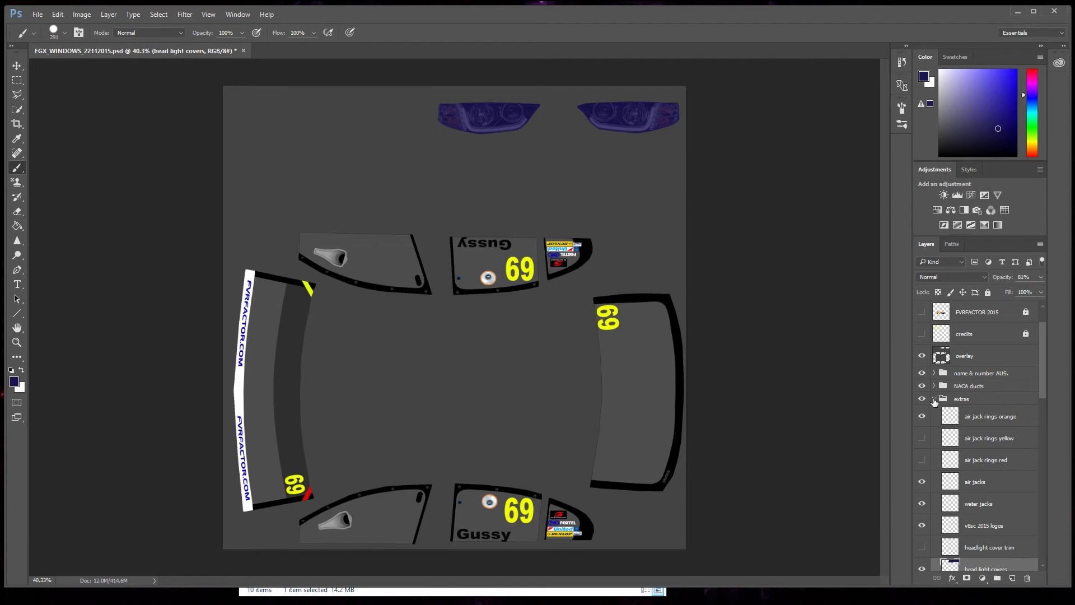
click(934, 399)
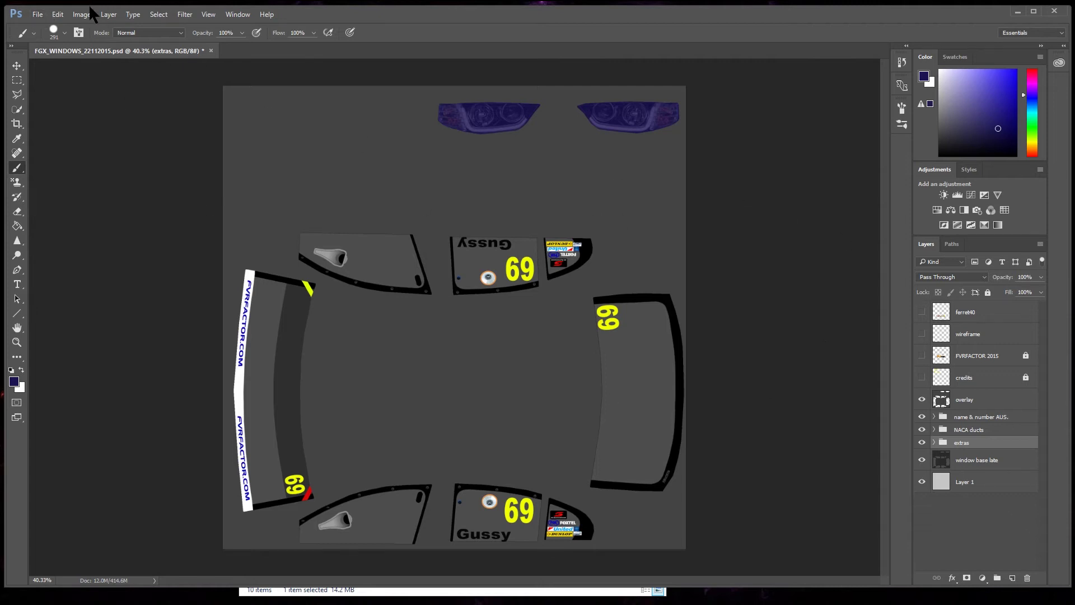
- Flatten the image into one Background layer, discarding hidden layers, and select the Move tool
click(108, 17)
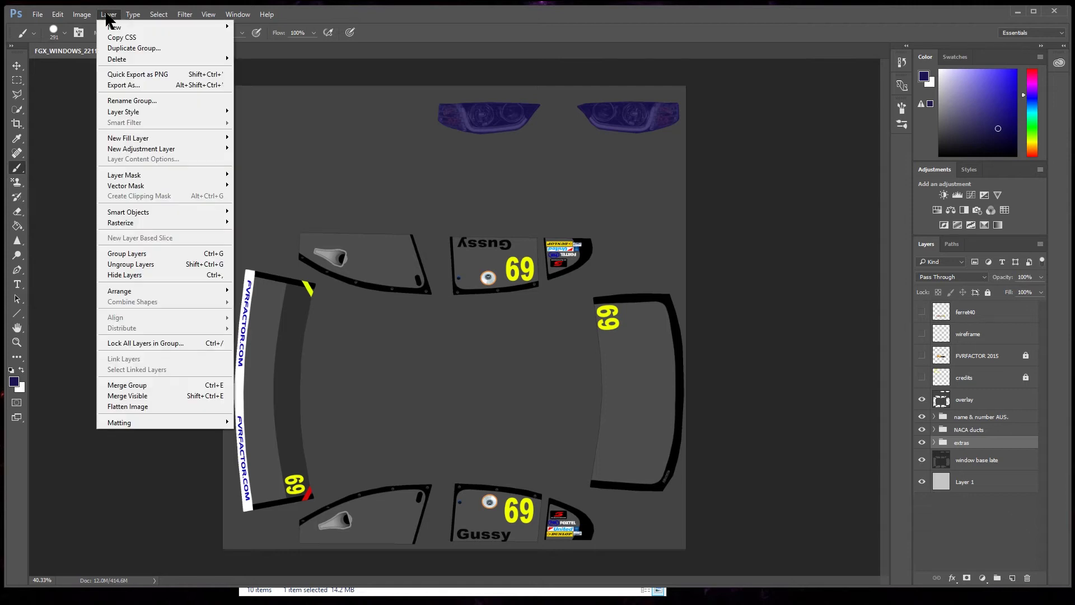
click(122, 406)
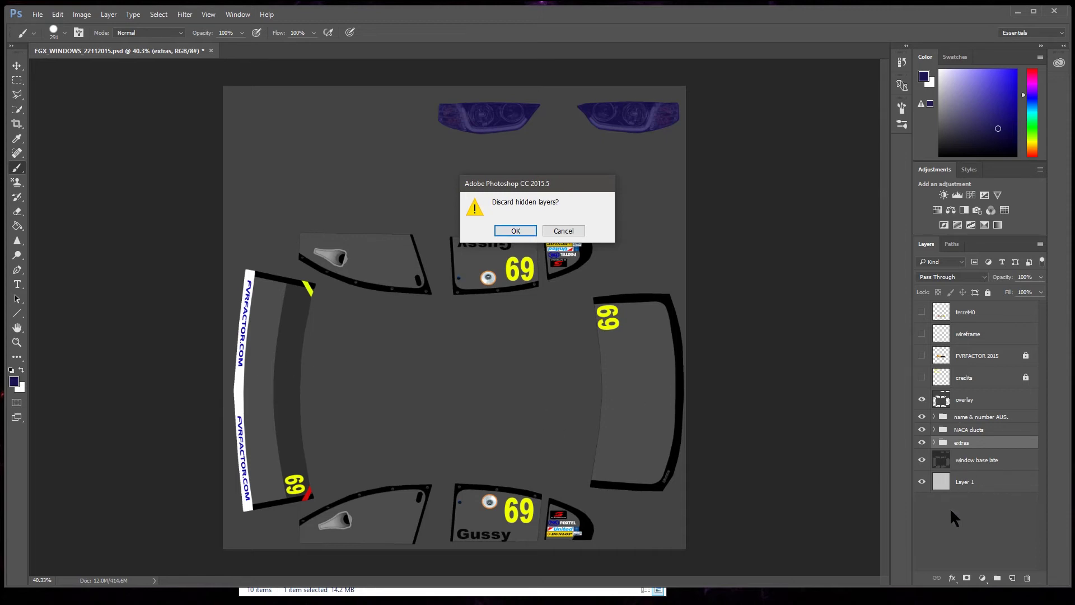
click(516, 231)
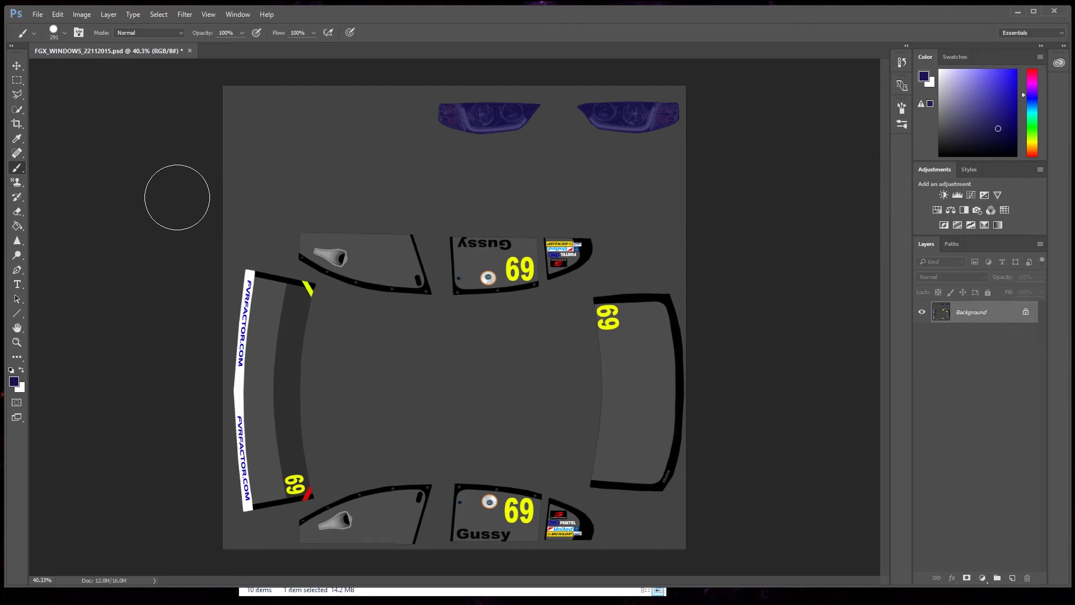
click(18, 65)
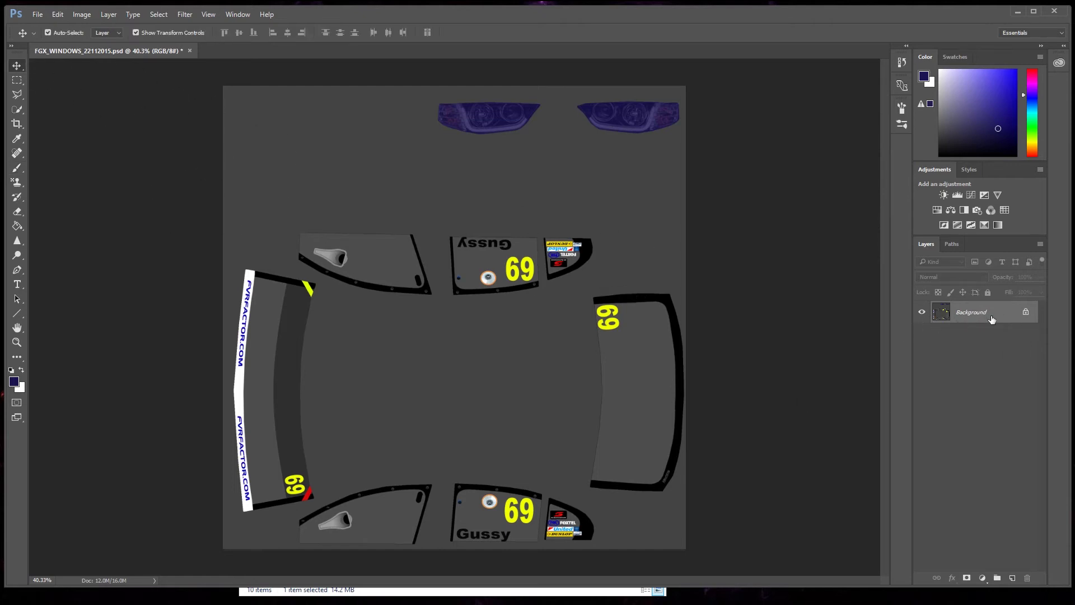
- Begin Save As in D3D/DDS format, targeting the SKIN Template folder
click(36, 15)
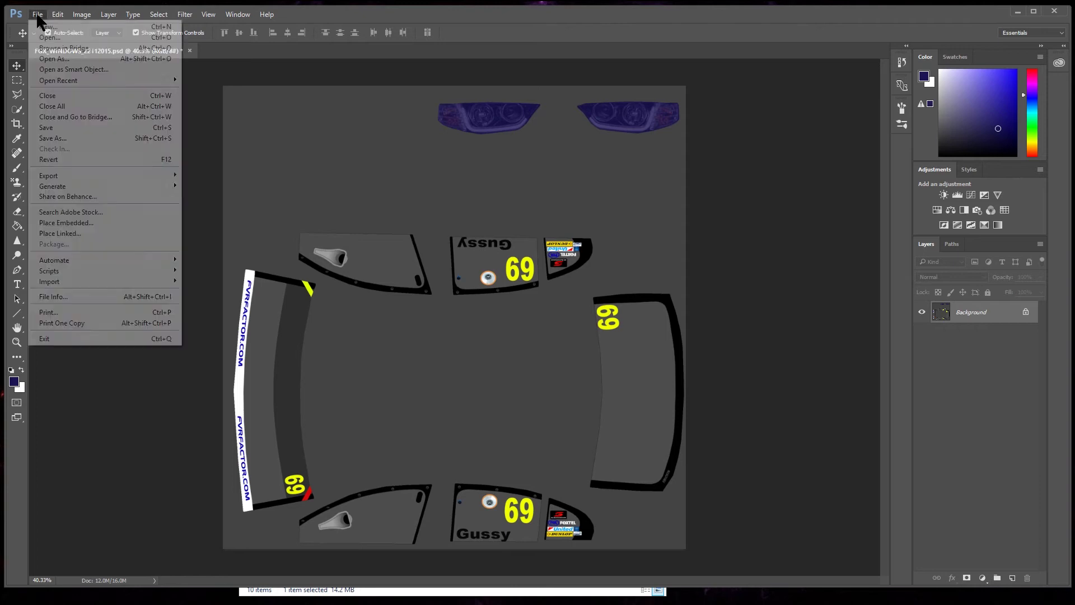
click(58, 138)
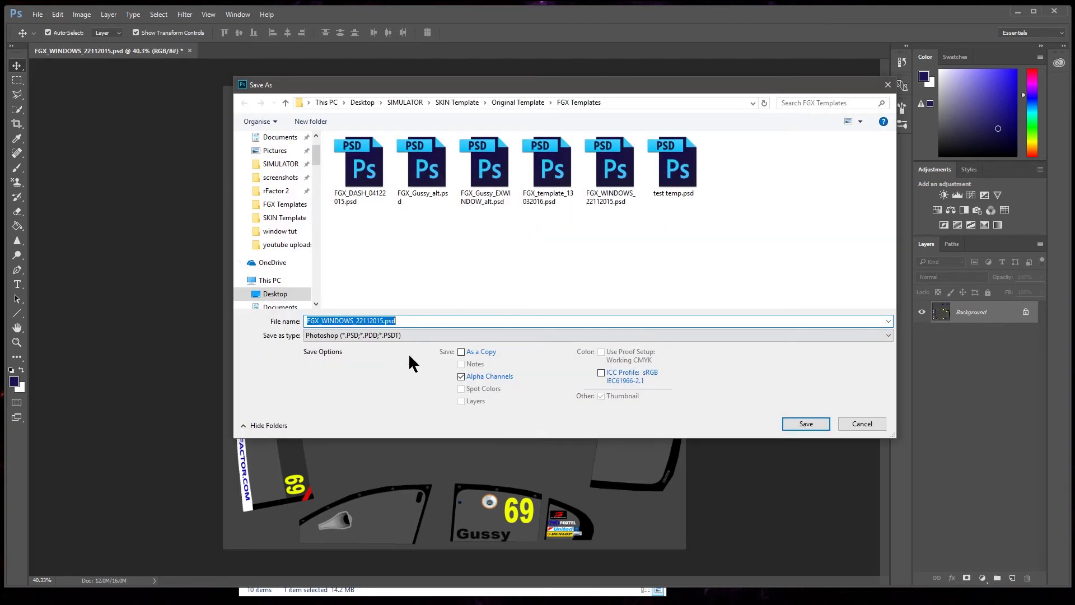
click(418, 334)
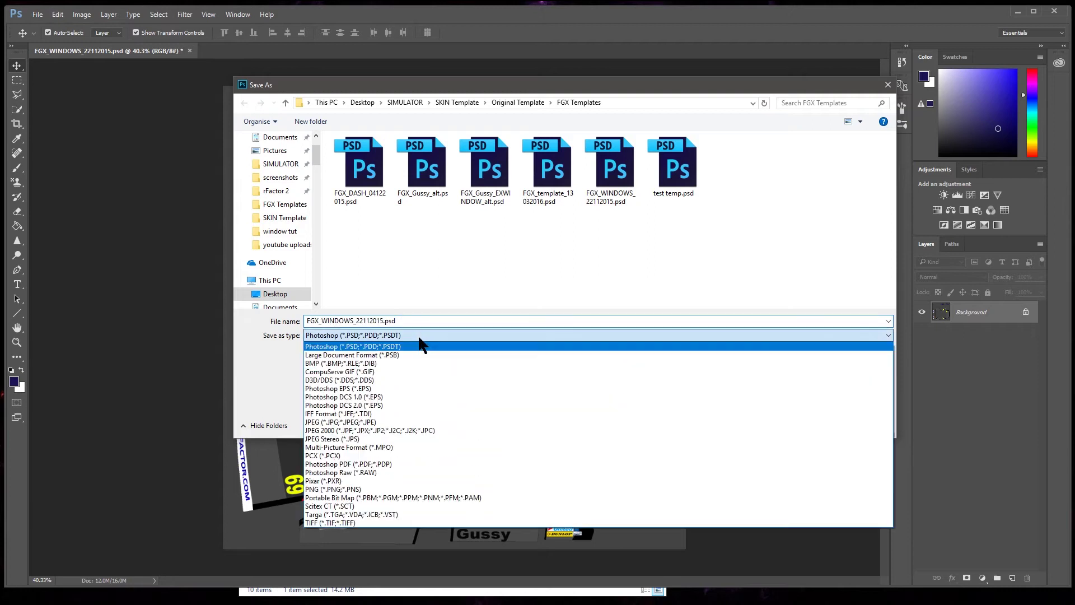
click(328, 378)
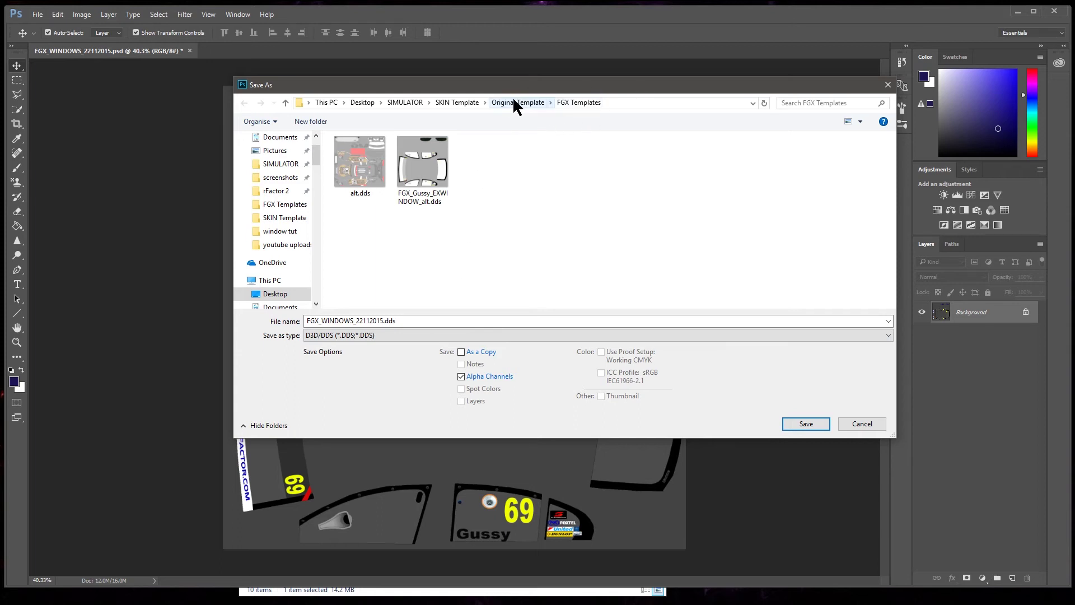
click(464, 104)
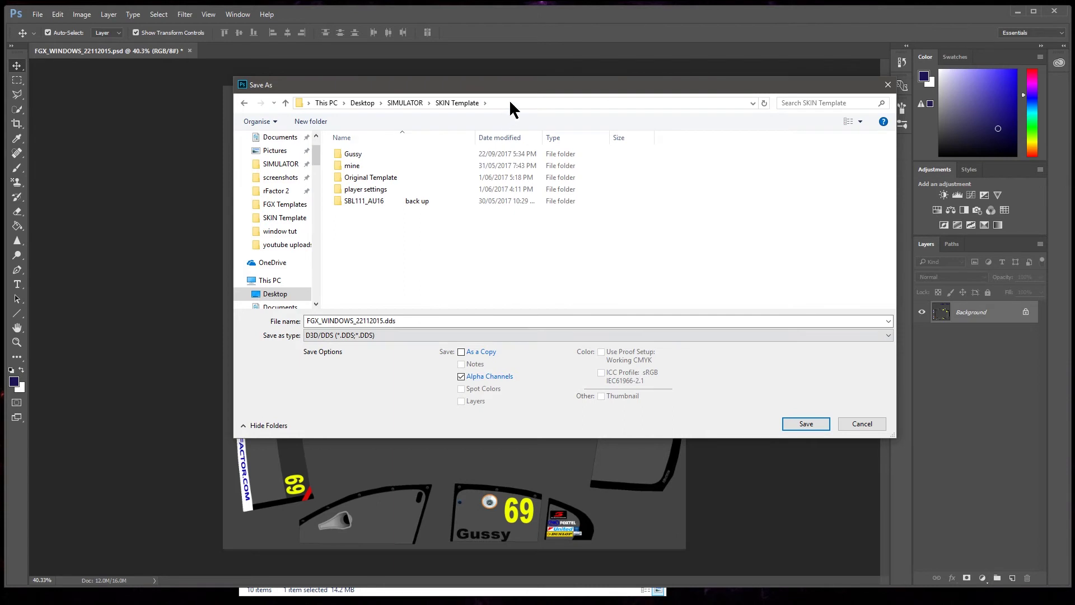
drag(514, 92, 757, 136)
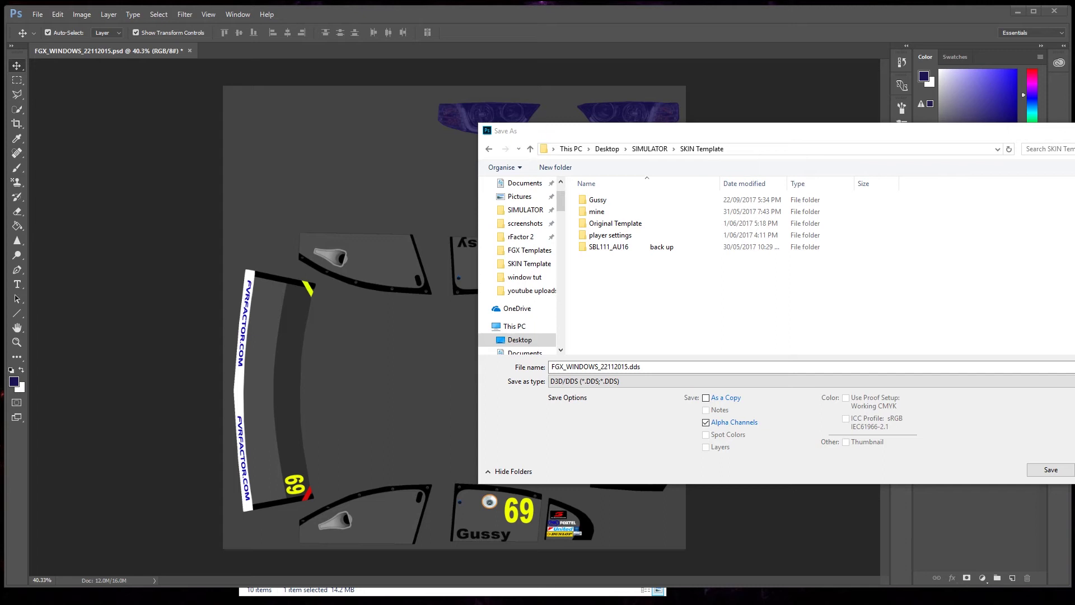
- Browse Explorer to UserData > player > Settings > FVR V8Supercars FGx > temp
drag(849, 205, 260, 70)
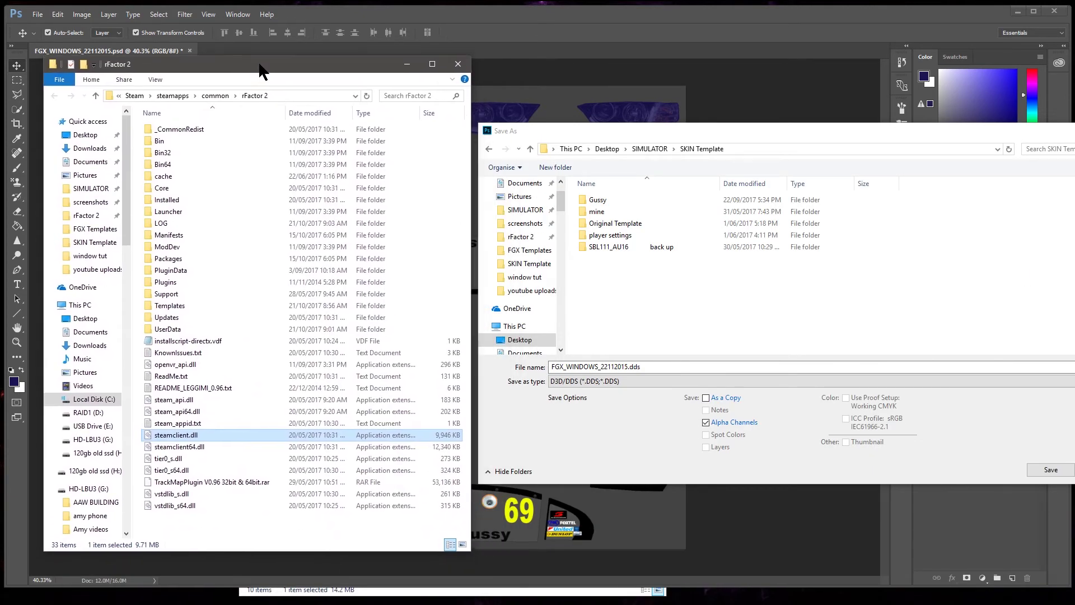
double_click(176, 329)
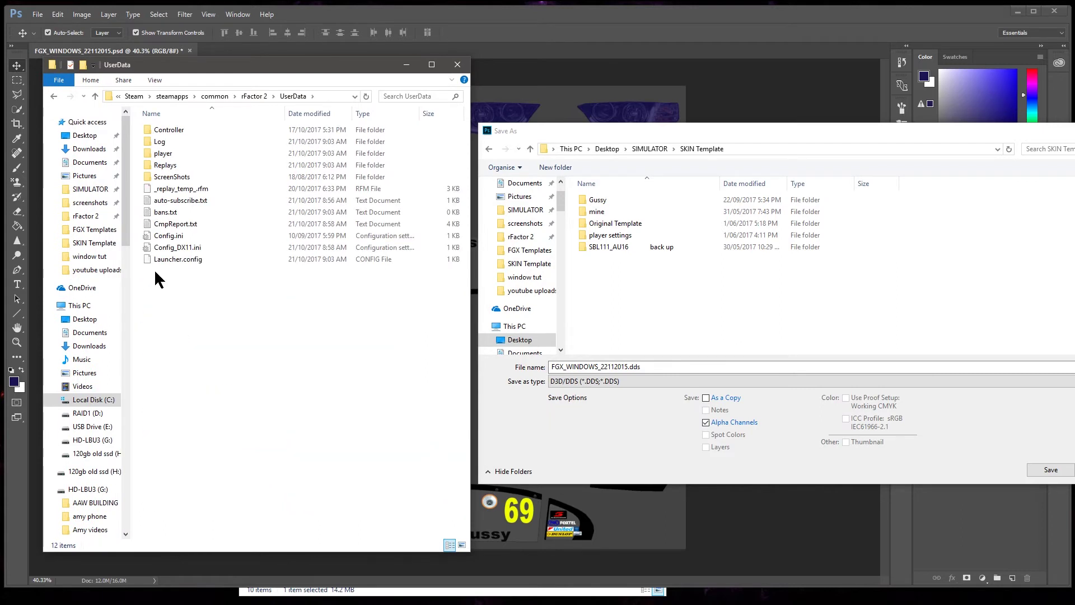
click(168, 157)
double_click(168, 157)
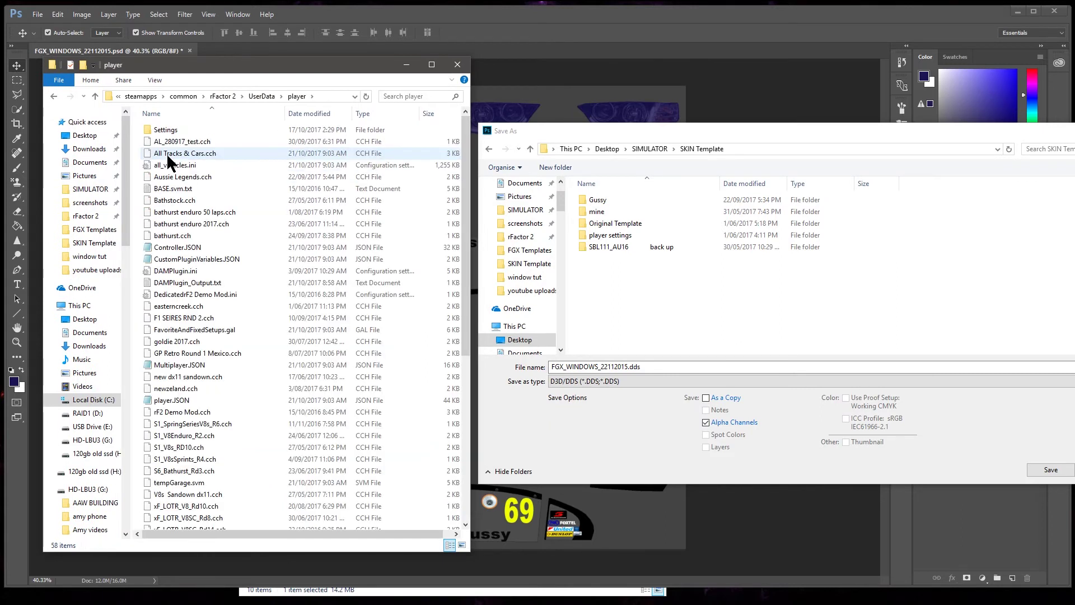
double_click(167, 128)
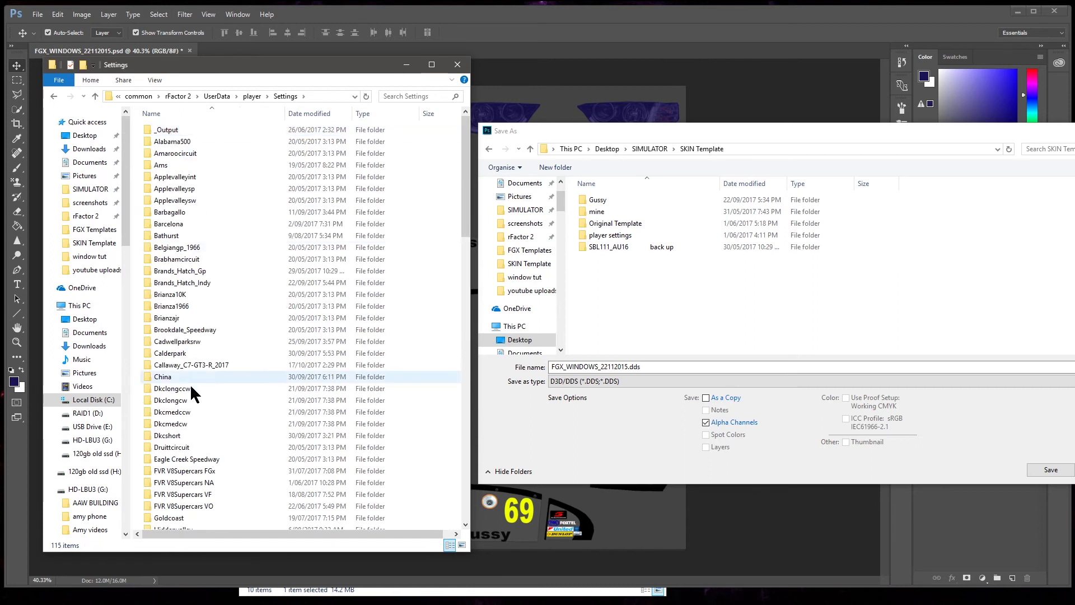
scroll(188, 392, down, 3)
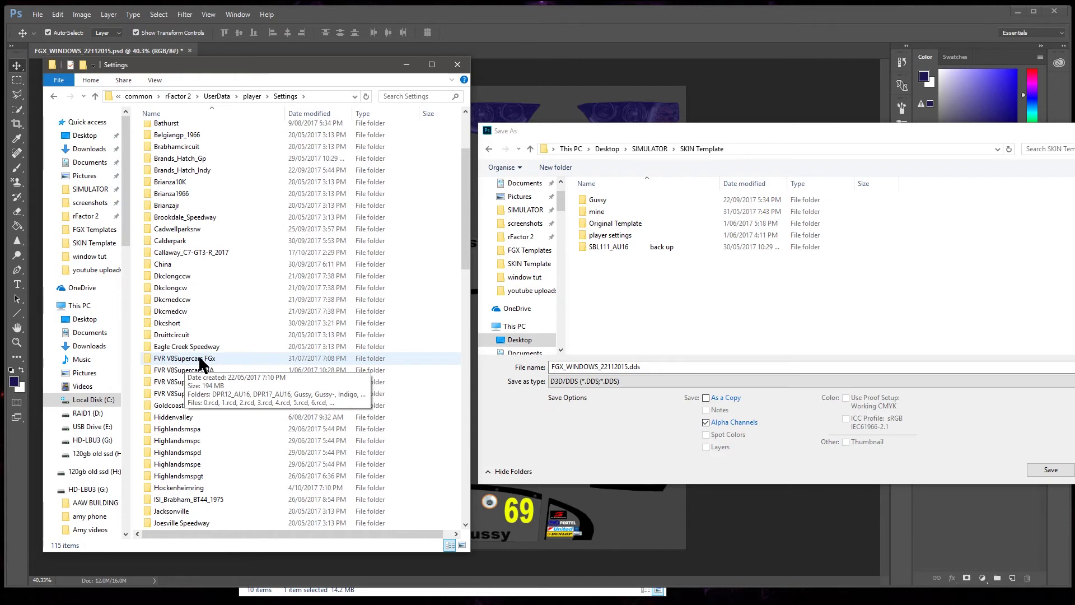
double_click(200, 357)
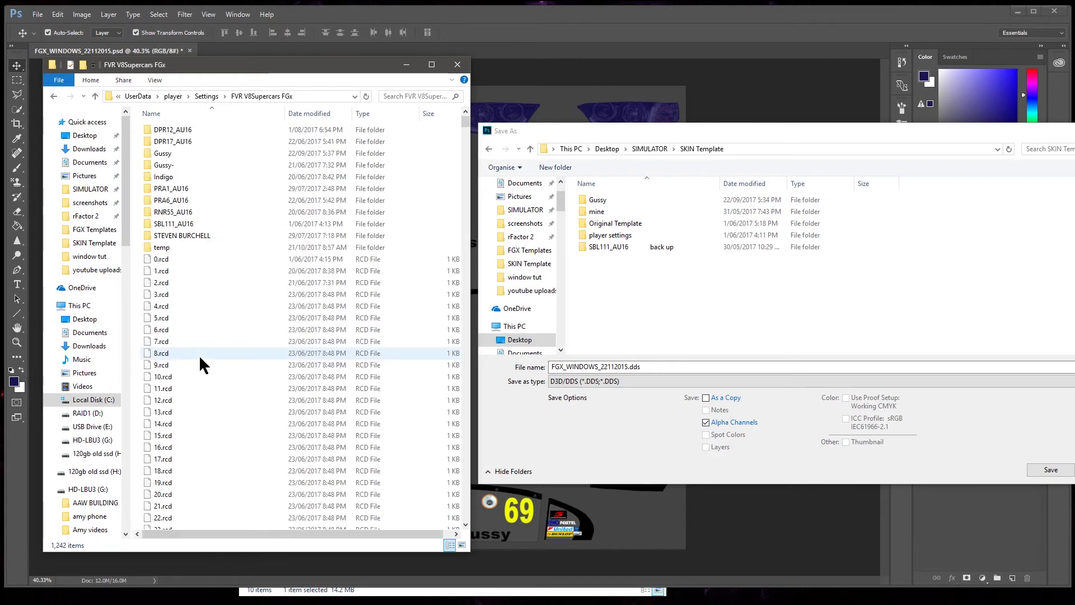
double_click(166, 250)
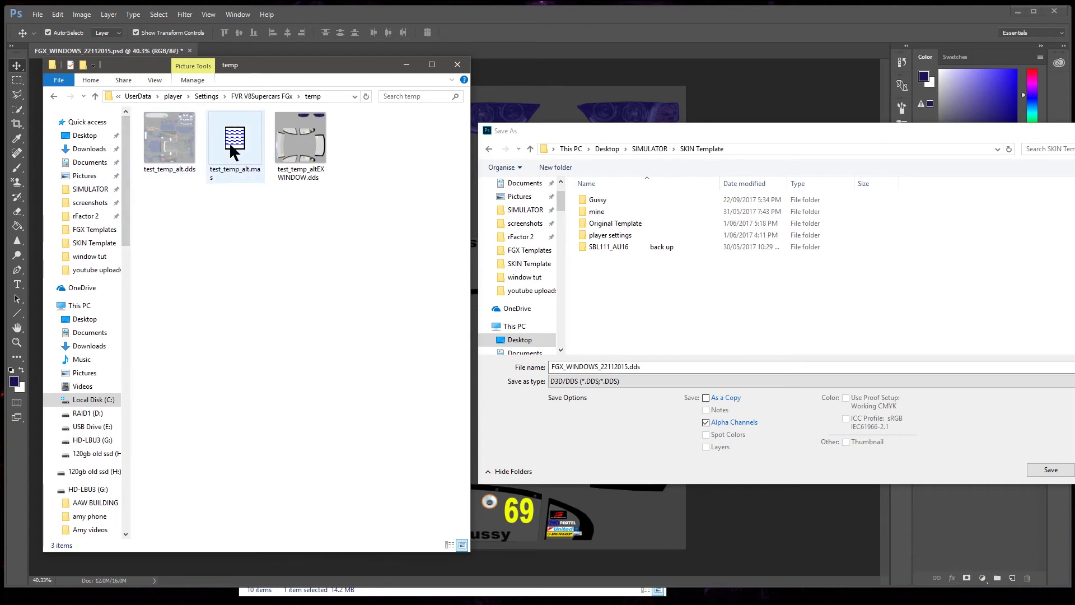
- Copy the name test_temp_altEXWINDOW from the temp DDS file into the Save As file name
mouse_move(234, 161)
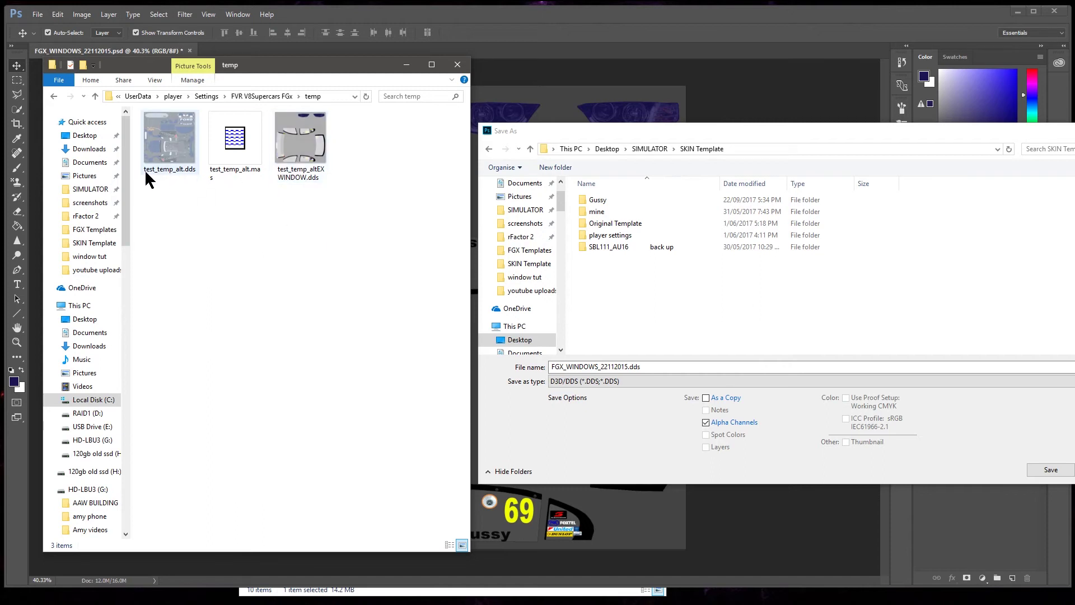
mouse_move(172, 174)
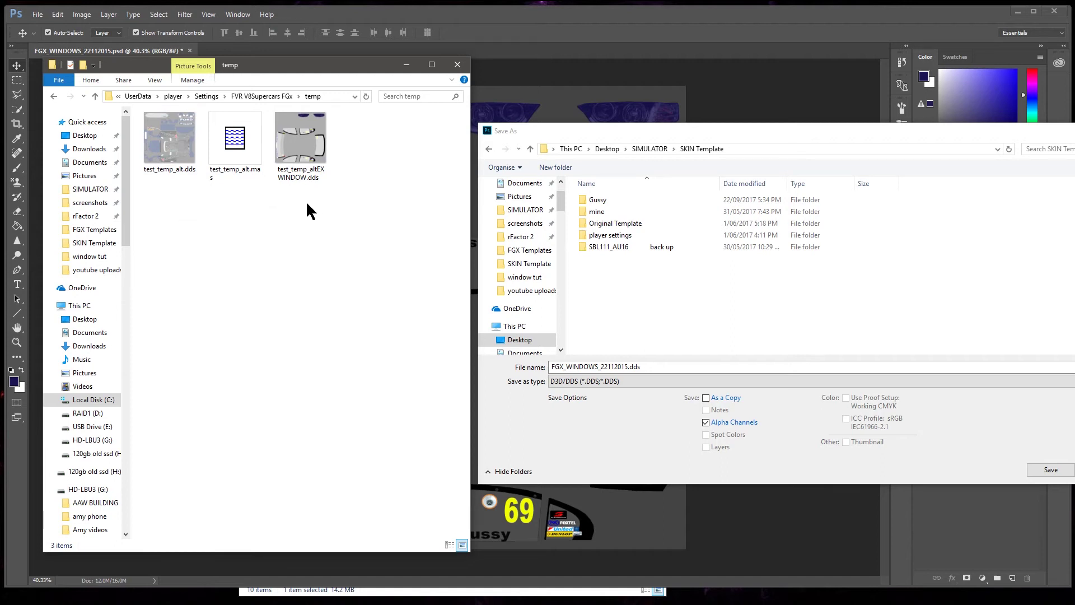
mouse_move(278, 180)
click(299, 175)
click(300, 175)
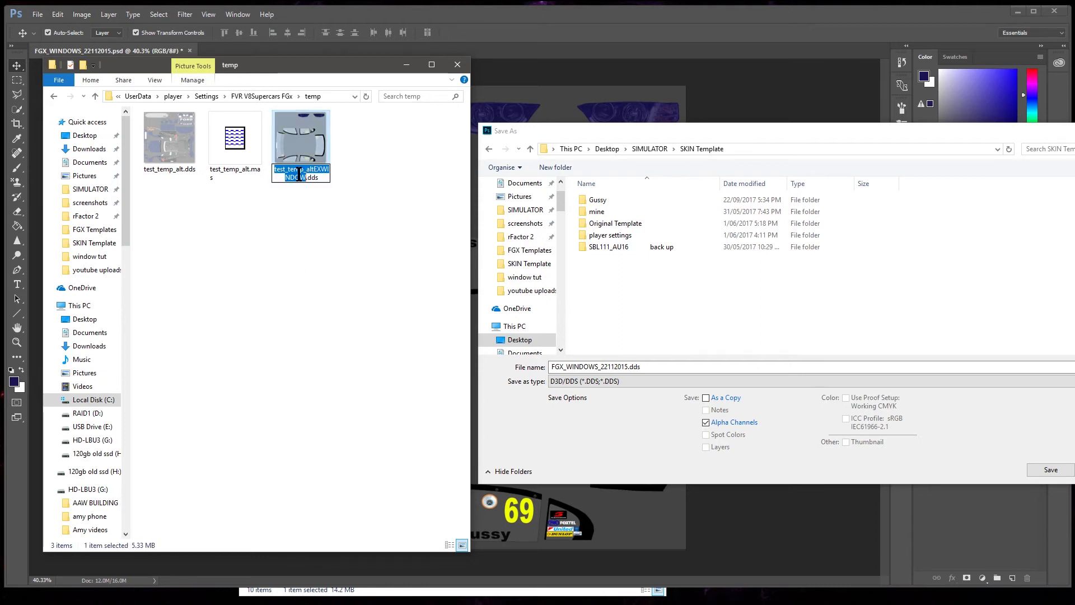
right_click(298, 171)
click(331, 206)
double_click(637, 367)
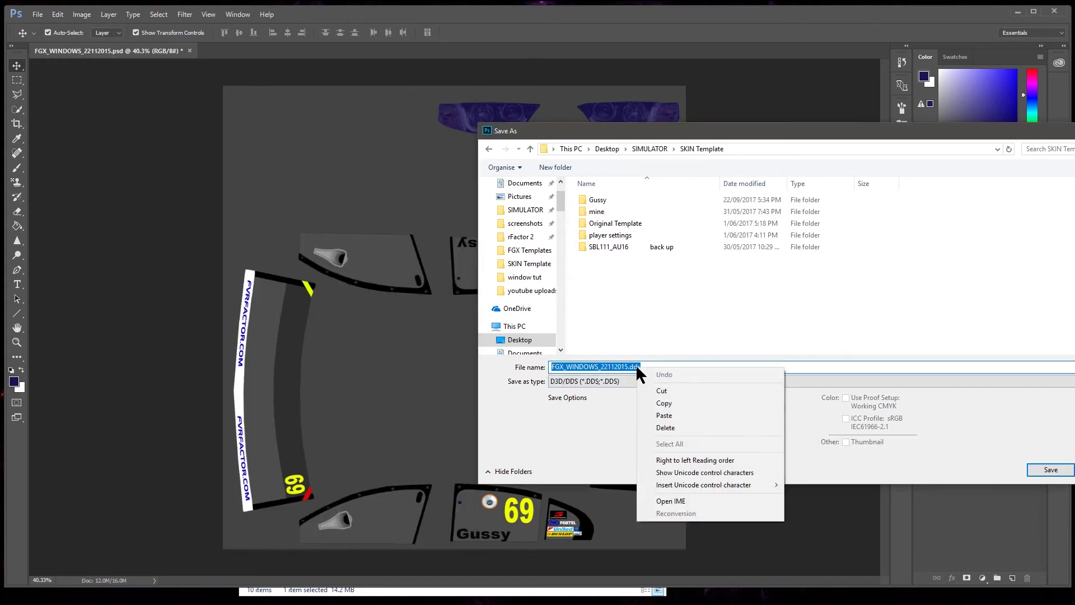
click(669, 415)
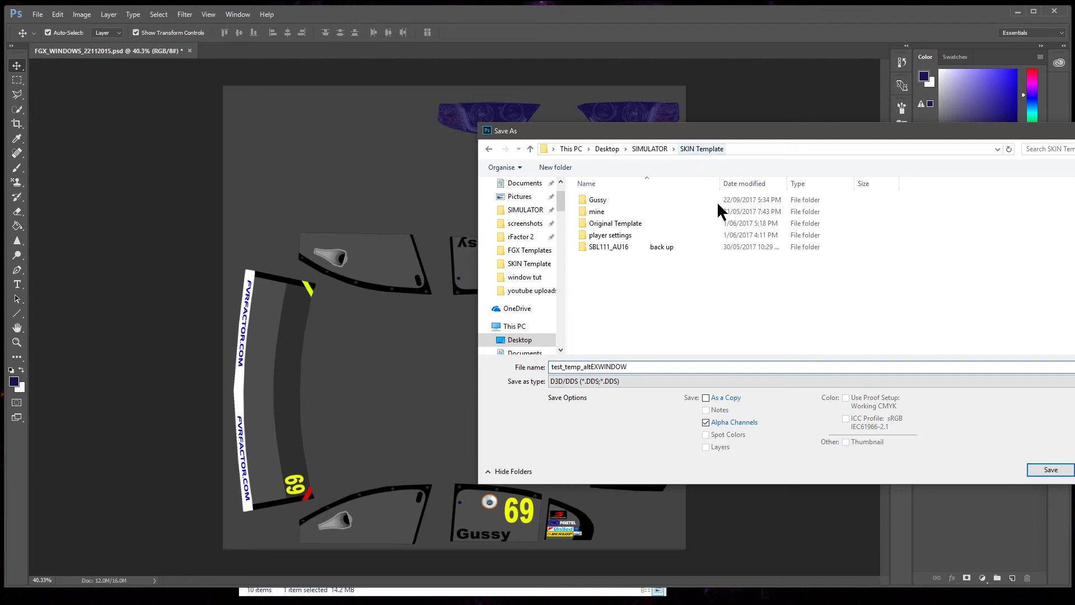
drag(971, 137, 771, 102)
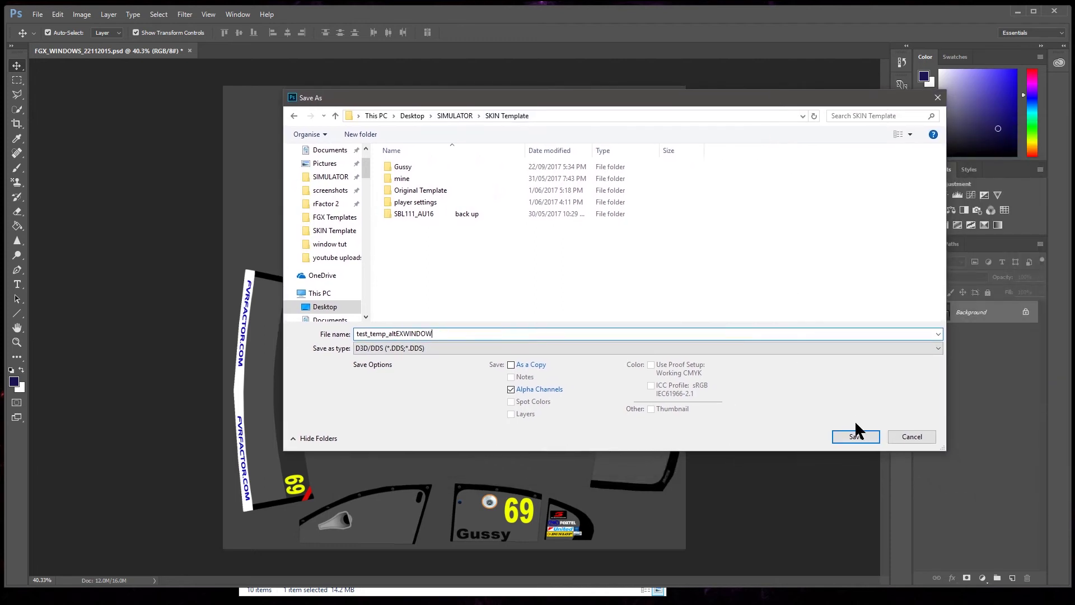
- Save the texture as test_temp_altEXWINDOW.dds using DXT5 ARGB with generated MIP maps
click(857, 436)
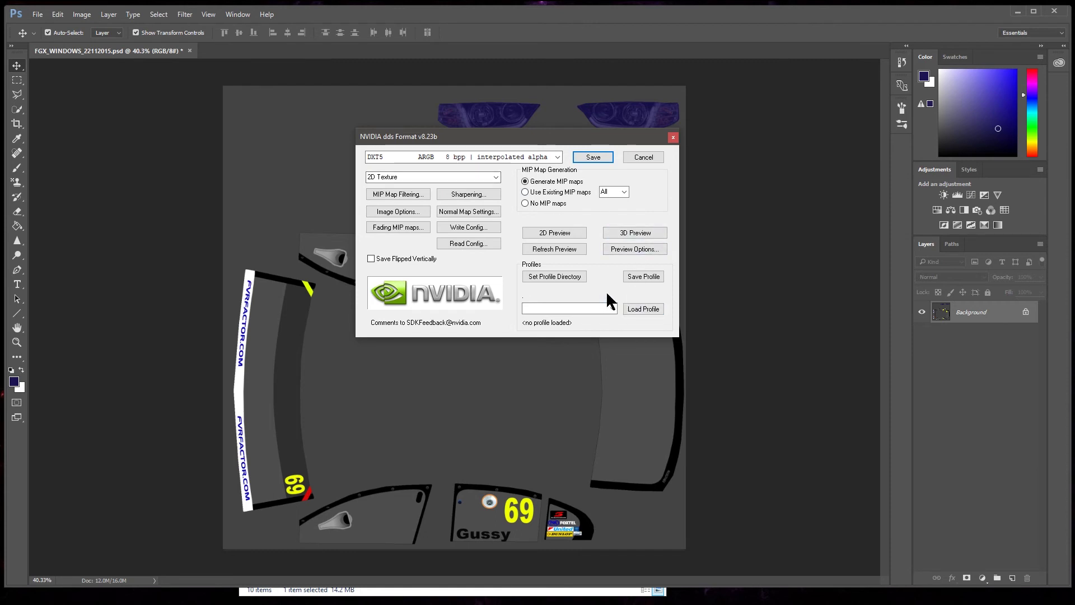
click(594, 159)
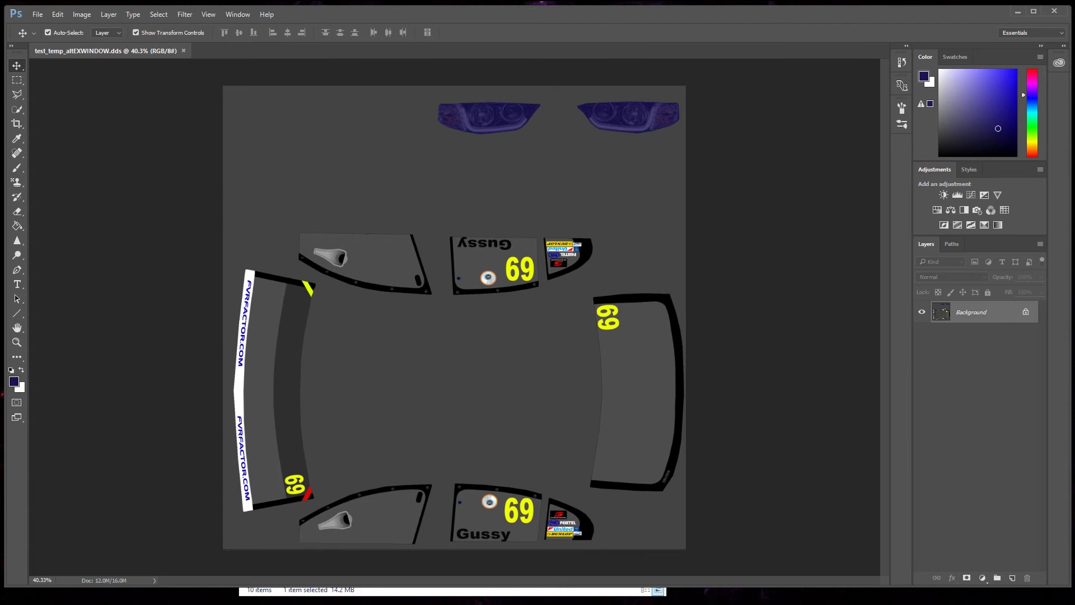
key(alt+Tab)
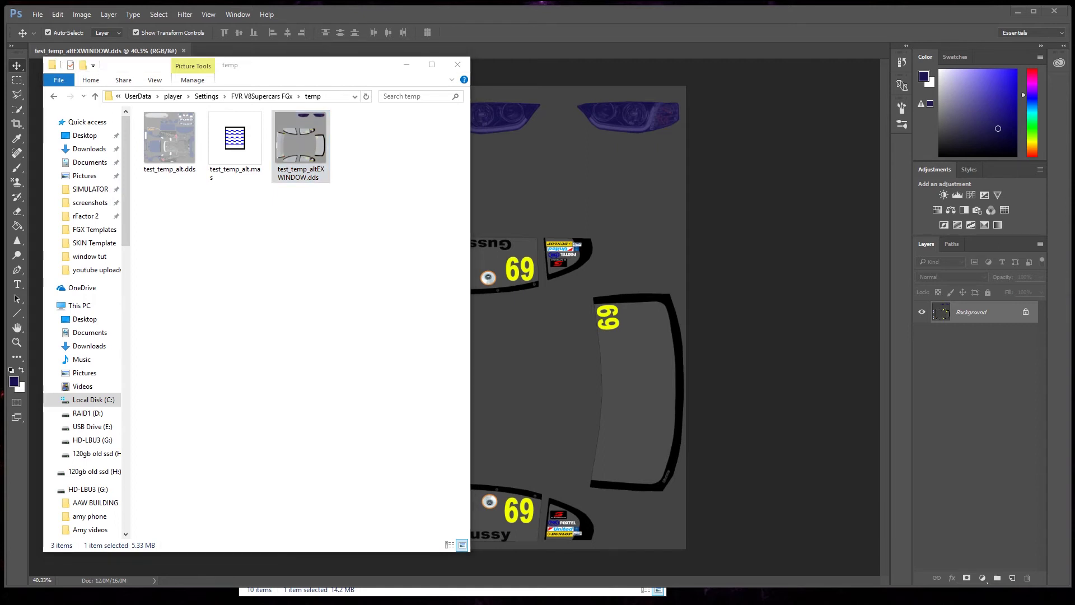
- Switch to the templates Explorer window and go up to the SKIN Template folder
key(alt+Tab)
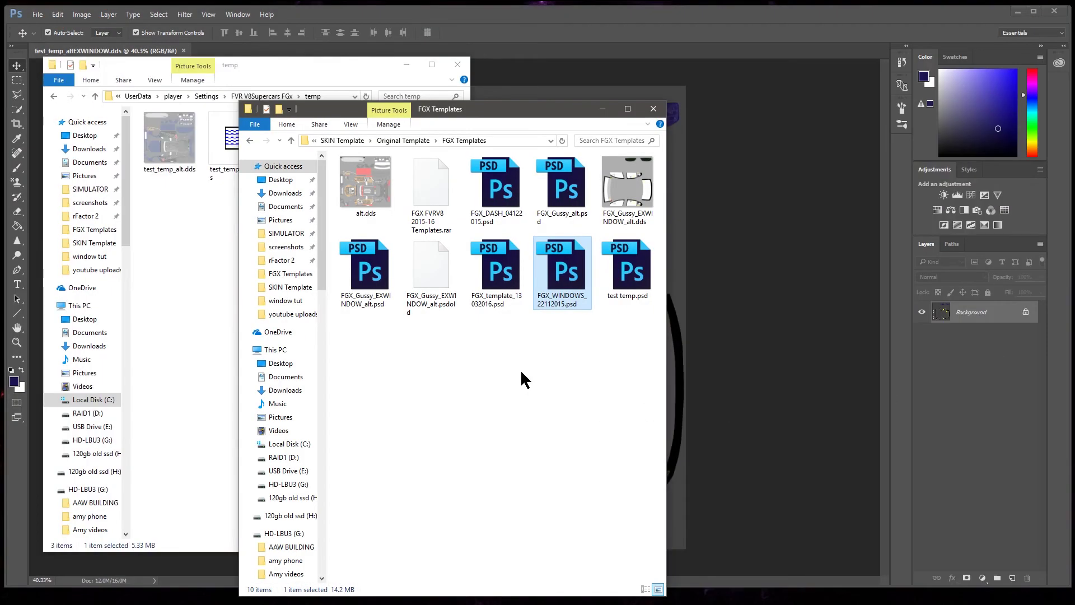
click(408, 141)
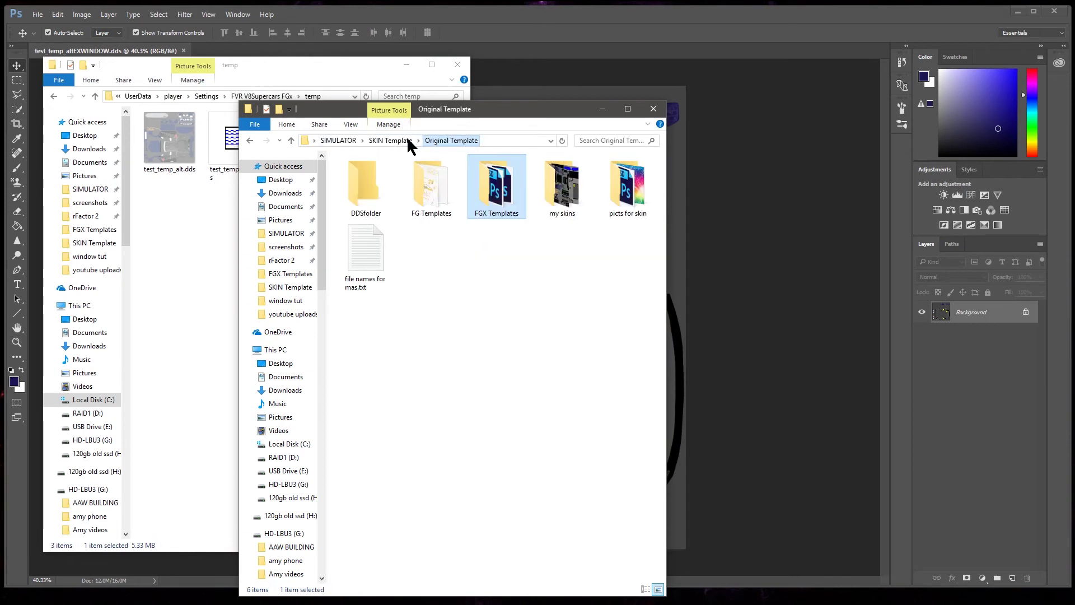
click(394, 140)
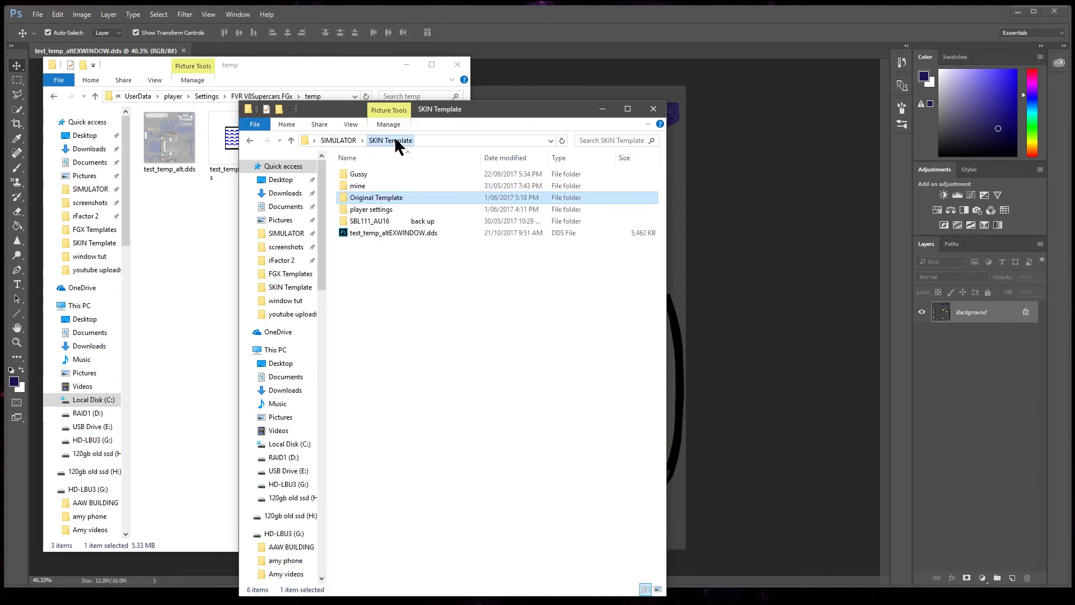
drag(479, 113, 748, 72)
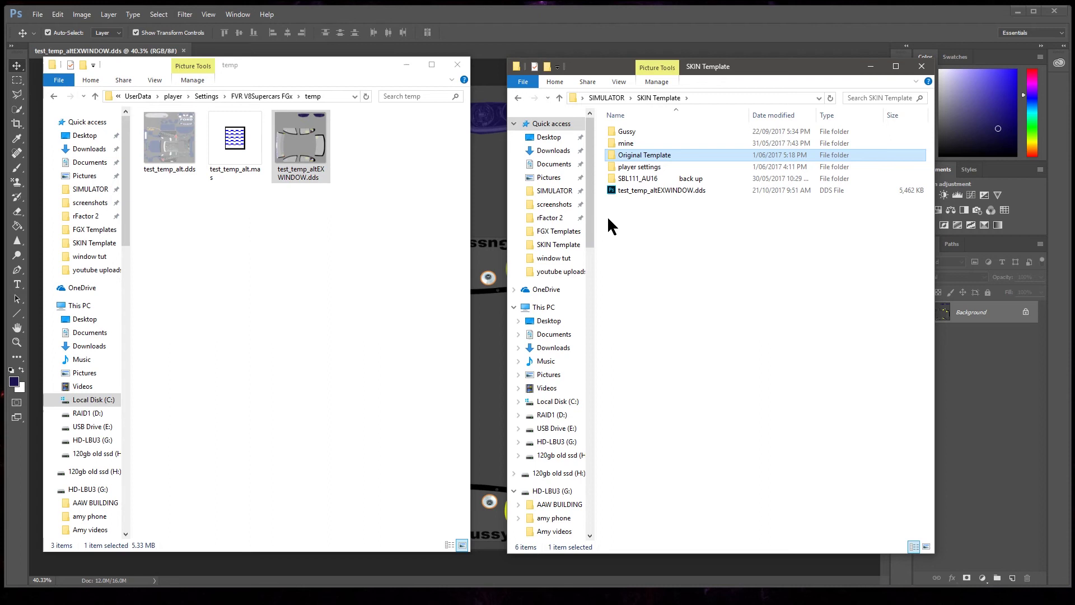
- Move test_temp_altEXWINDOW.dds into temp, replacing the existing file there
mouse_move(669, 191)
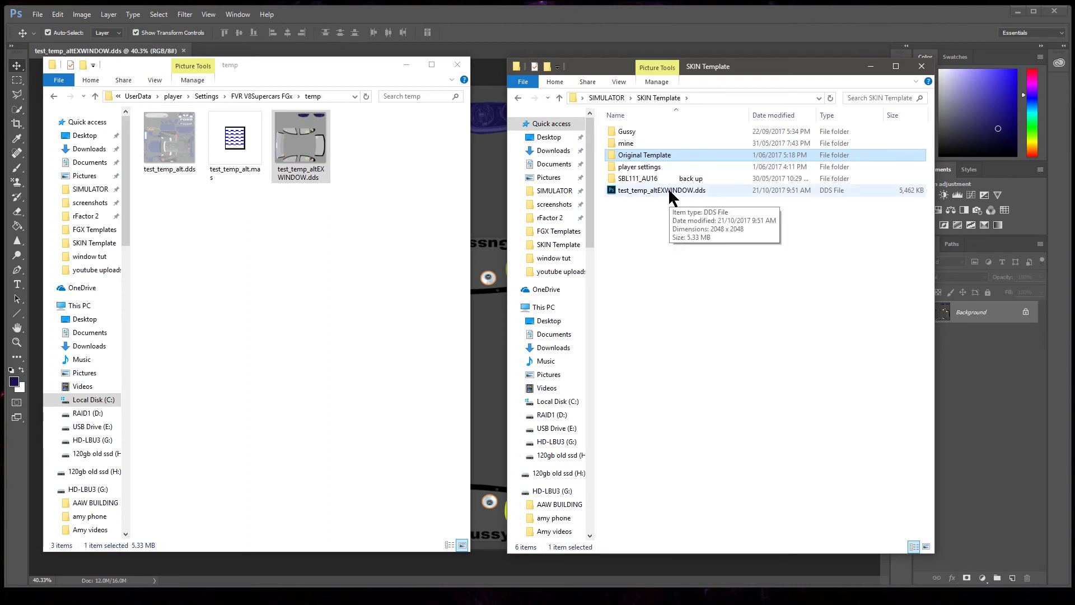
drag(670, 194, 286, 300)
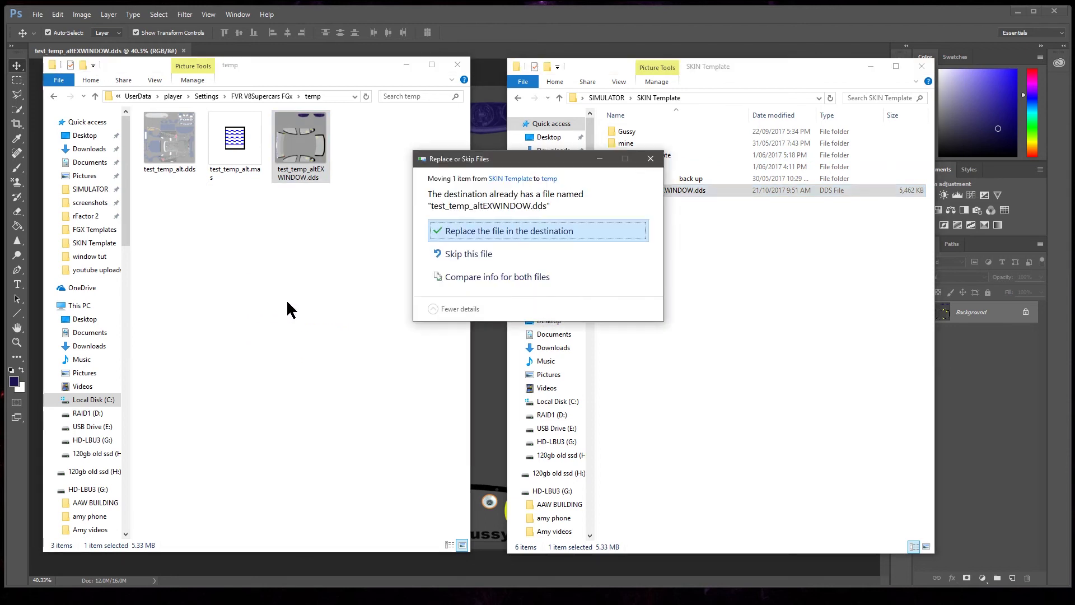
click(520, 230)
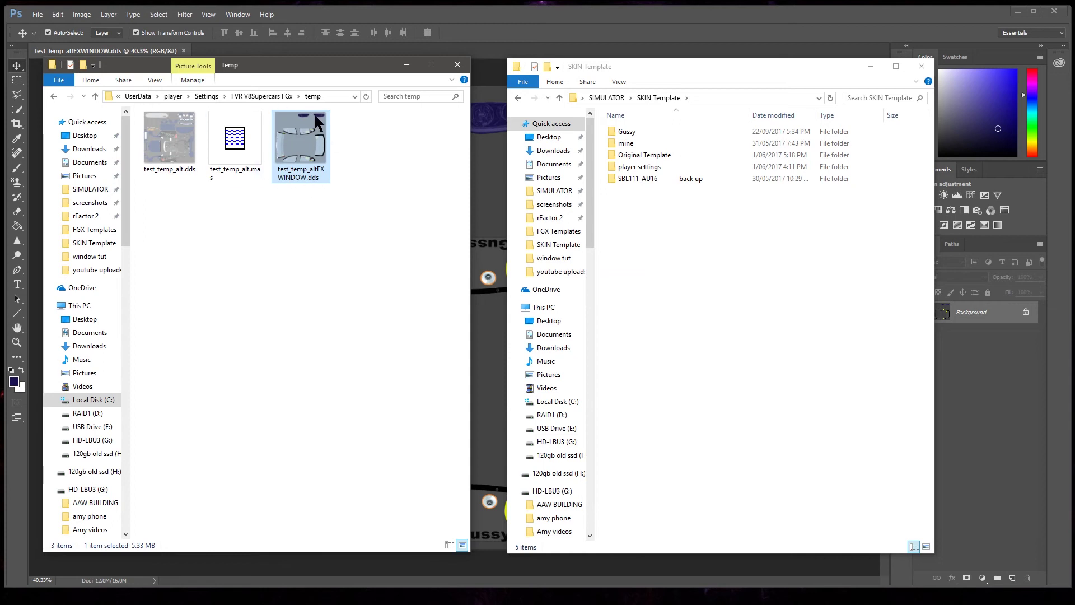
click(870, 67)
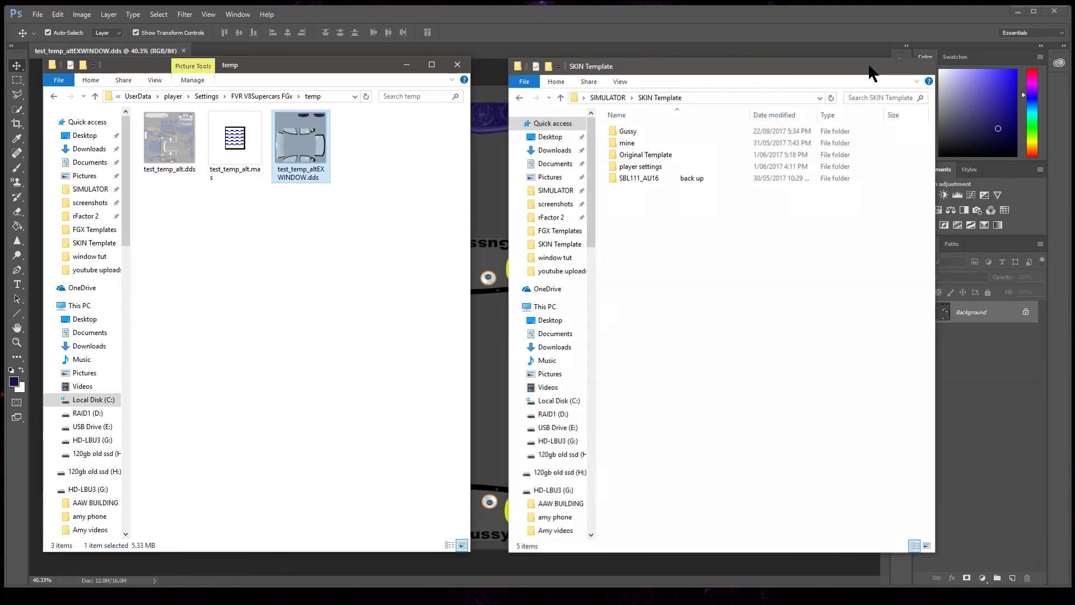
drag(300, 73, 812, 71)
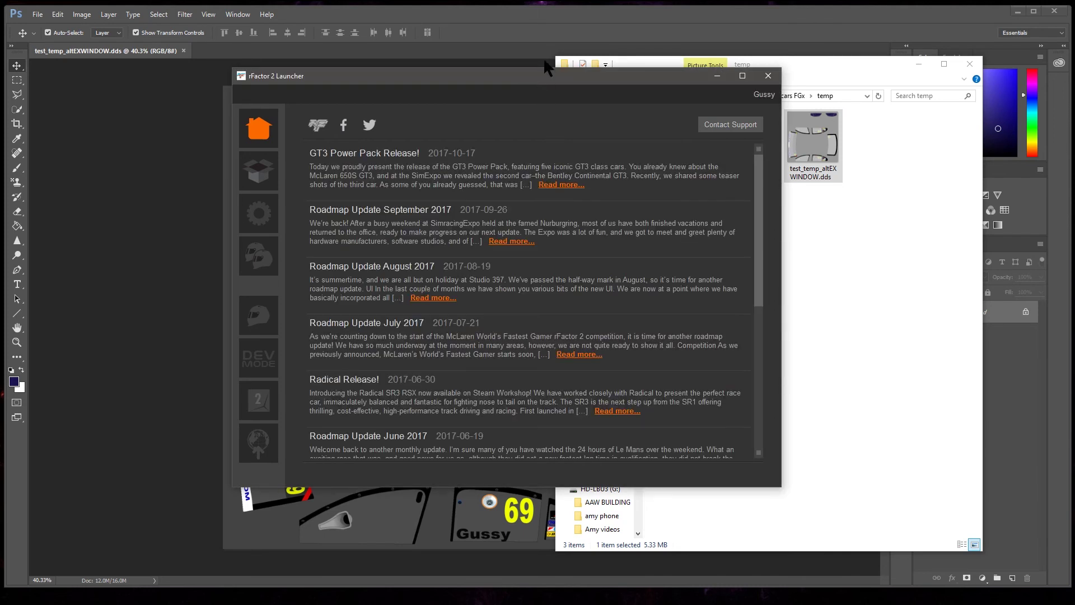
- Launch the gMotor2 MAS File Utility from the rFactor 2 Launcher sidebar
drag(539, 84, 479, 94)
click(197, 409)
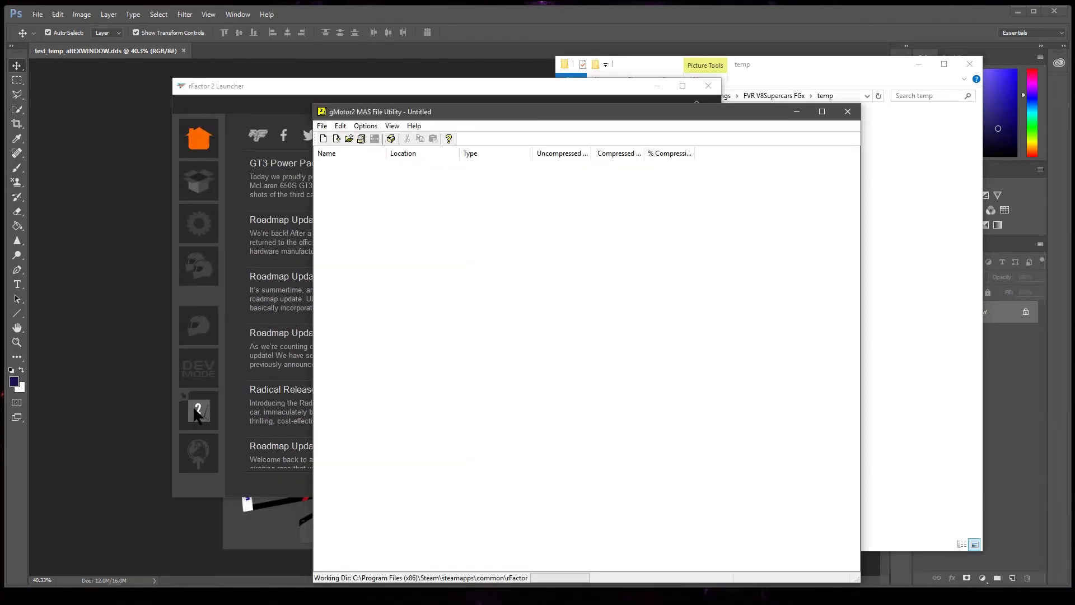
- Add test_temp_altEXWINDOW.dds and test_temp_alt.dds to the new MAS archive
click(552, 84)
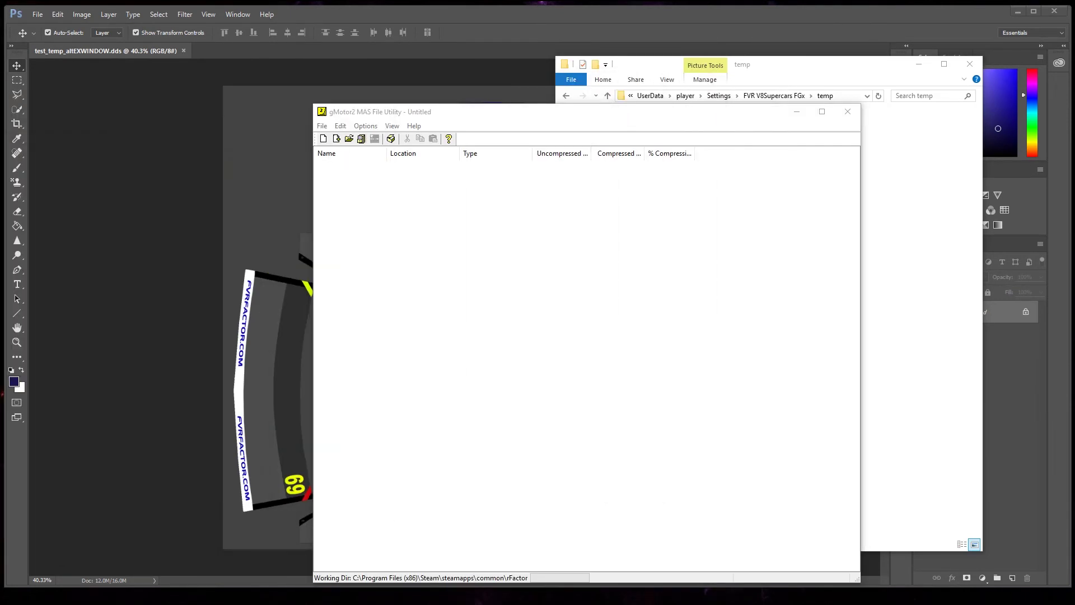
drag(675, 117, 392, 102)
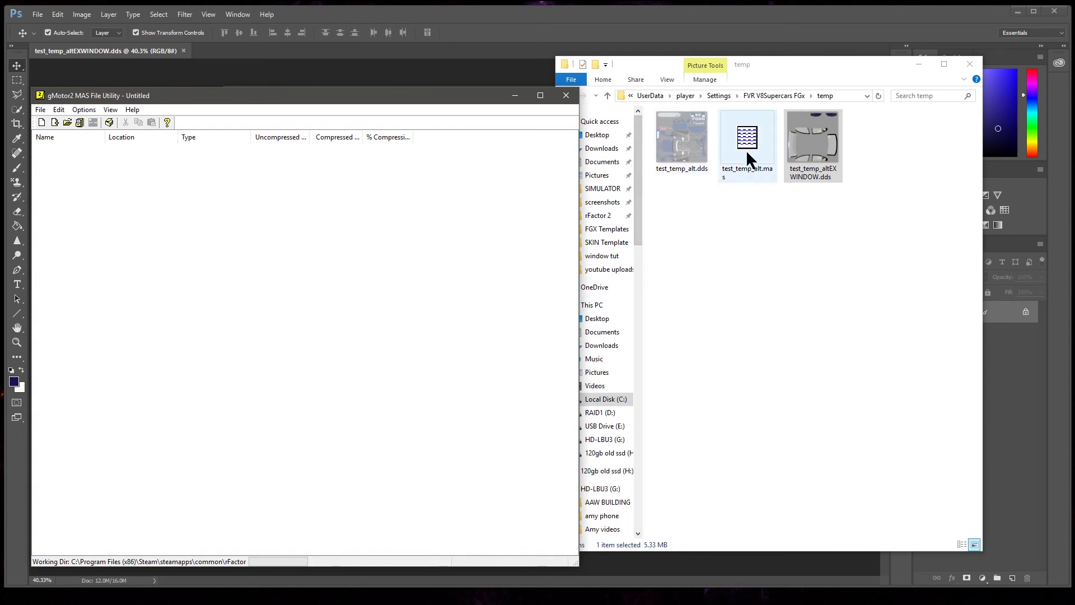
drag(815, 141, 238, 235)
drag(681, 140, 267, 254)
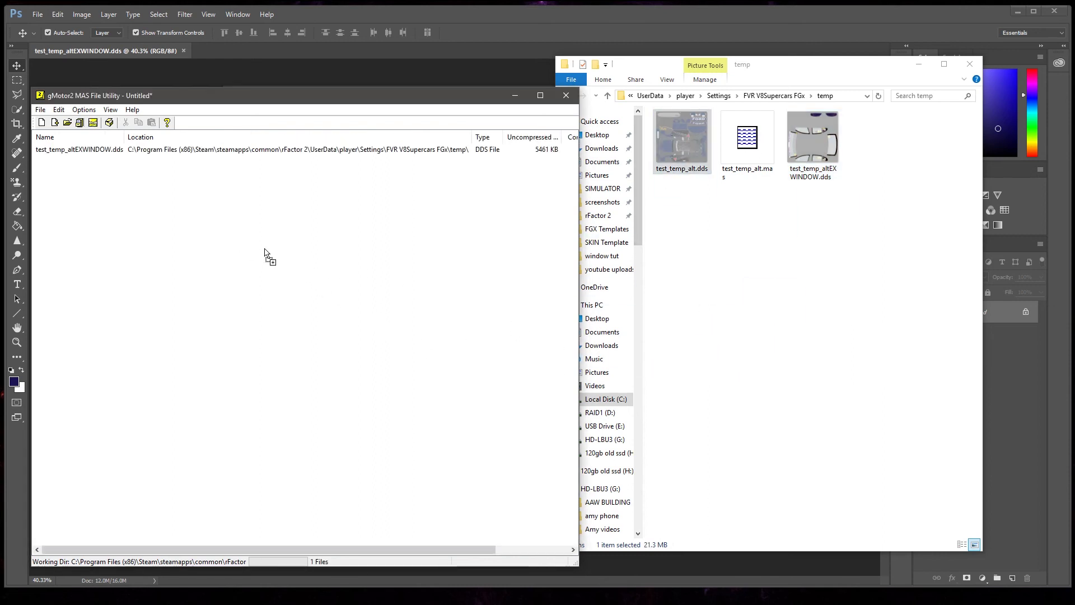
- Save the archive over test_temp_alt.mas and close the utility
click(40, 110)
click(59, 147)
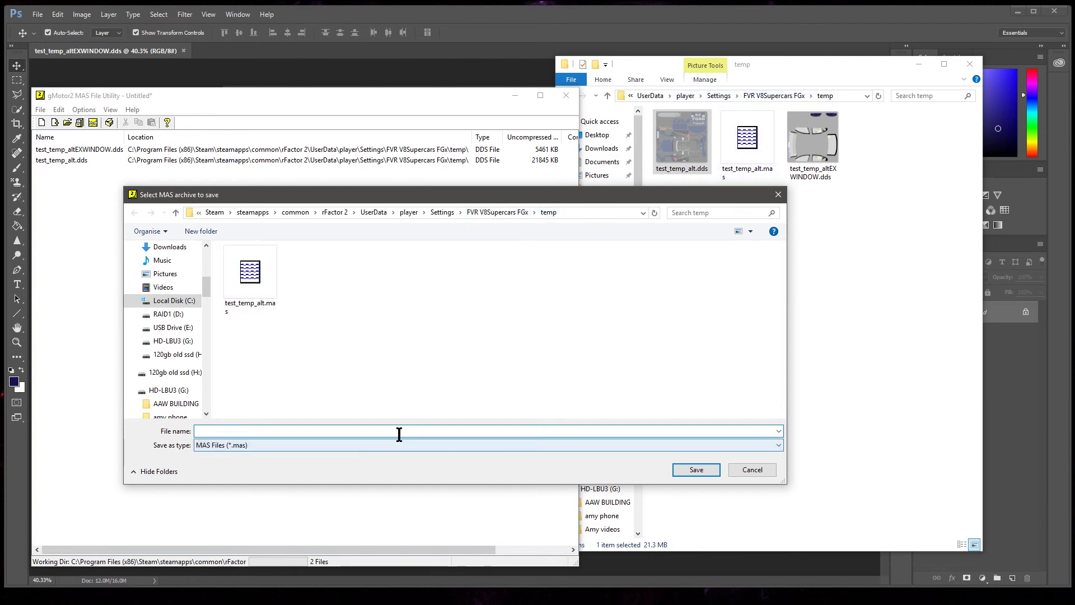
click(247, 276)
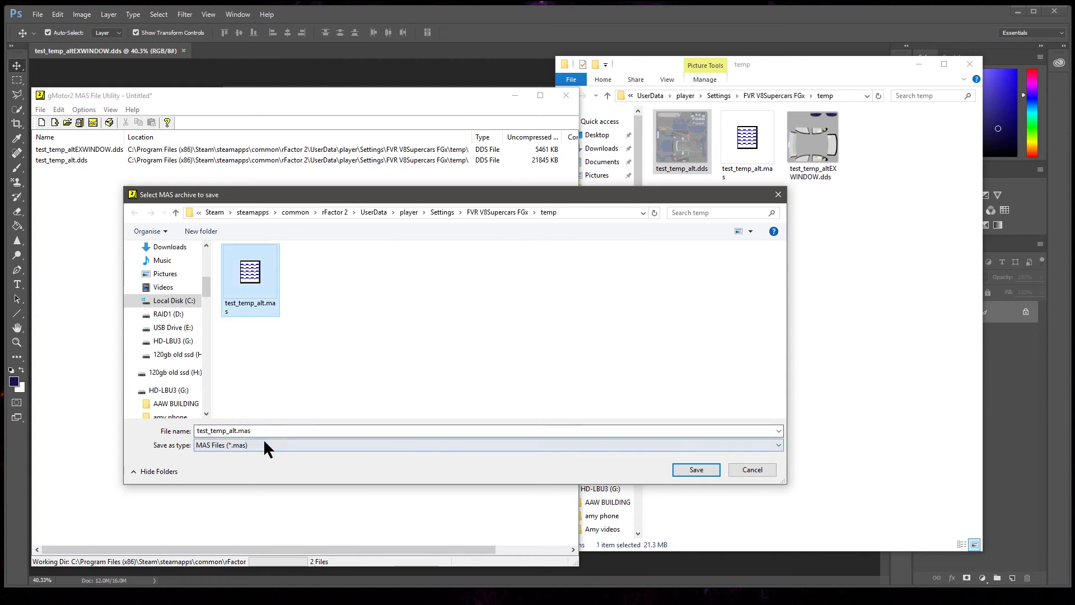
drag(471, 196, 477, 253)
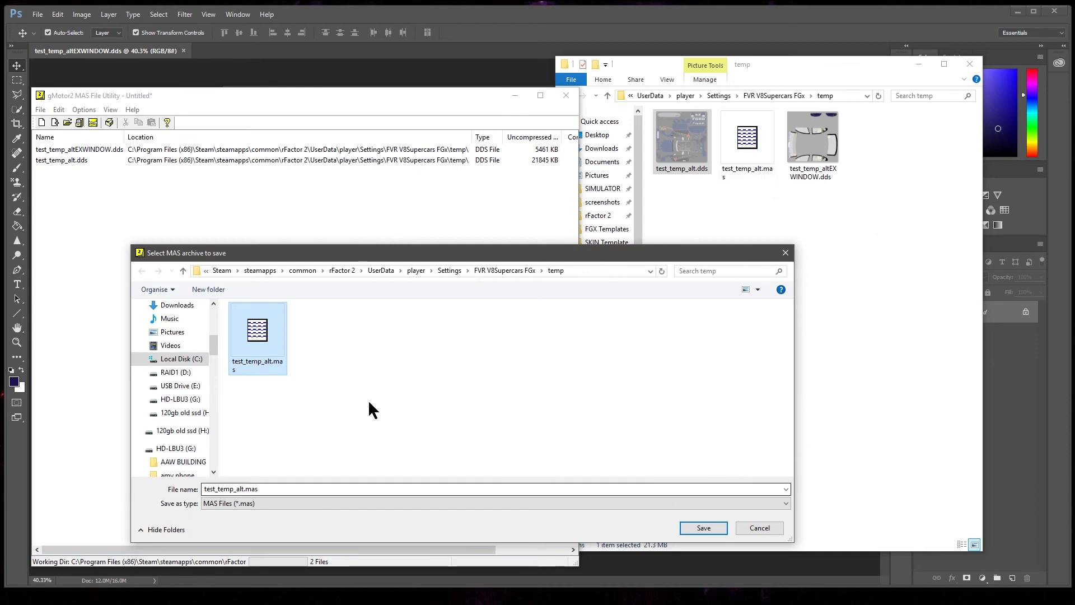
click(712, 526)
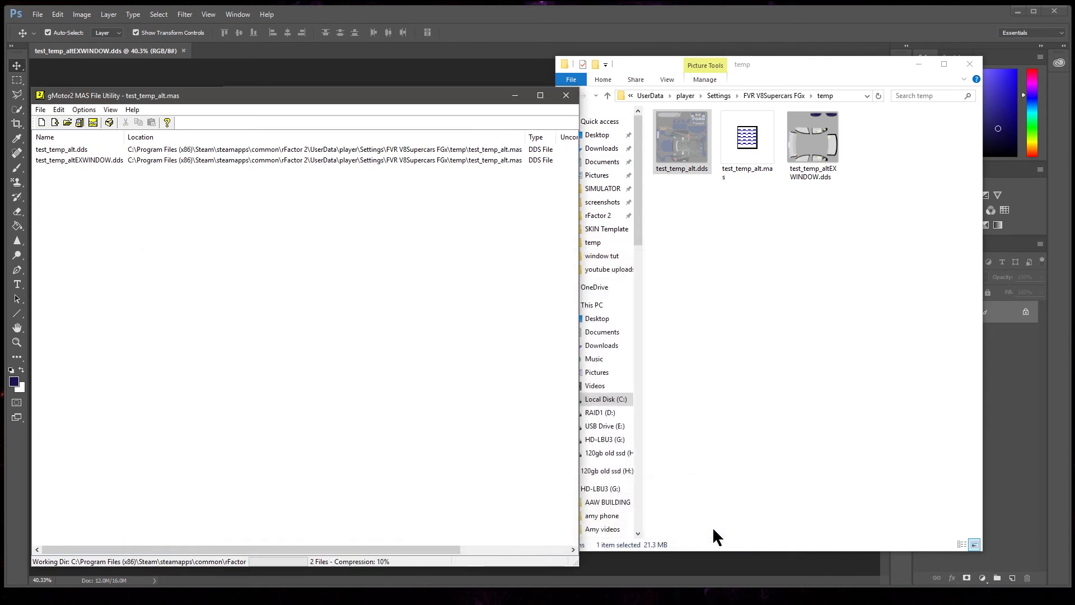
click(566, 95)
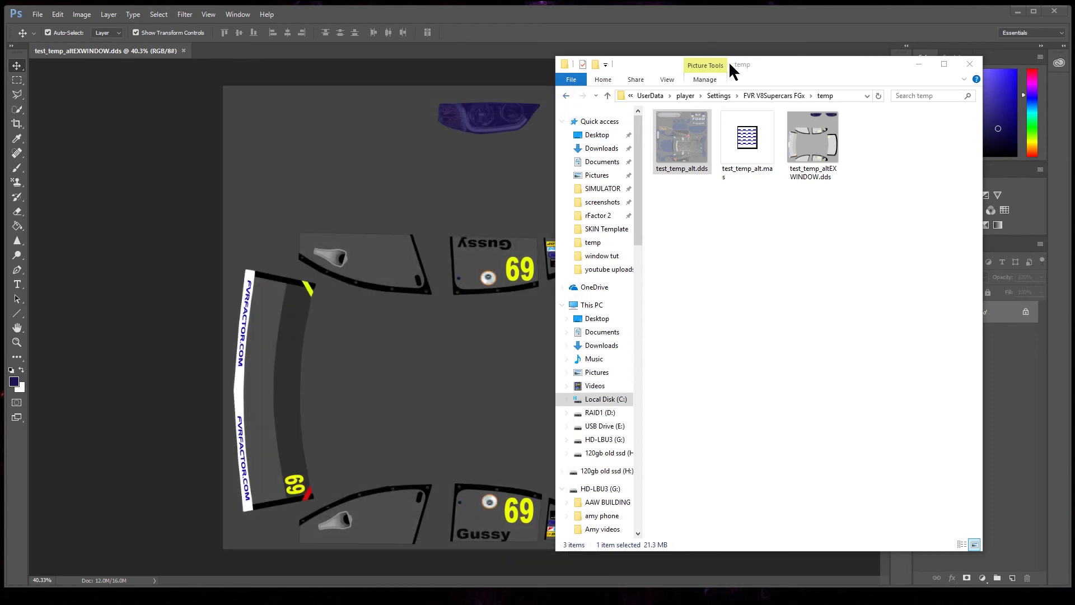
- Start single player, select my car 6.5, and open its TUNING showroom view
click(918, 65)
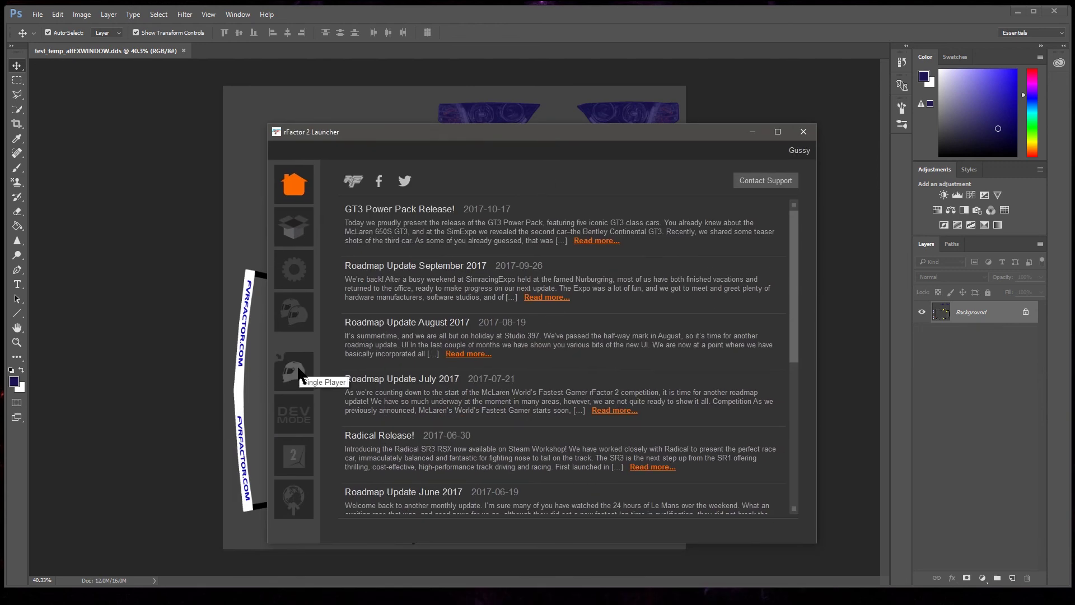
click(294, 370)
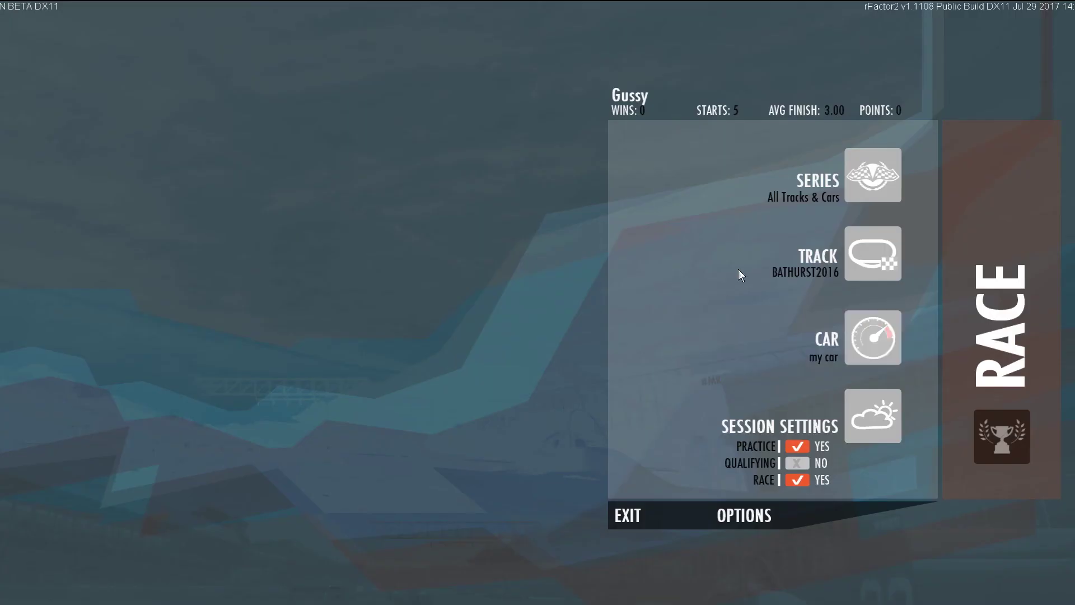
click(871, 354)
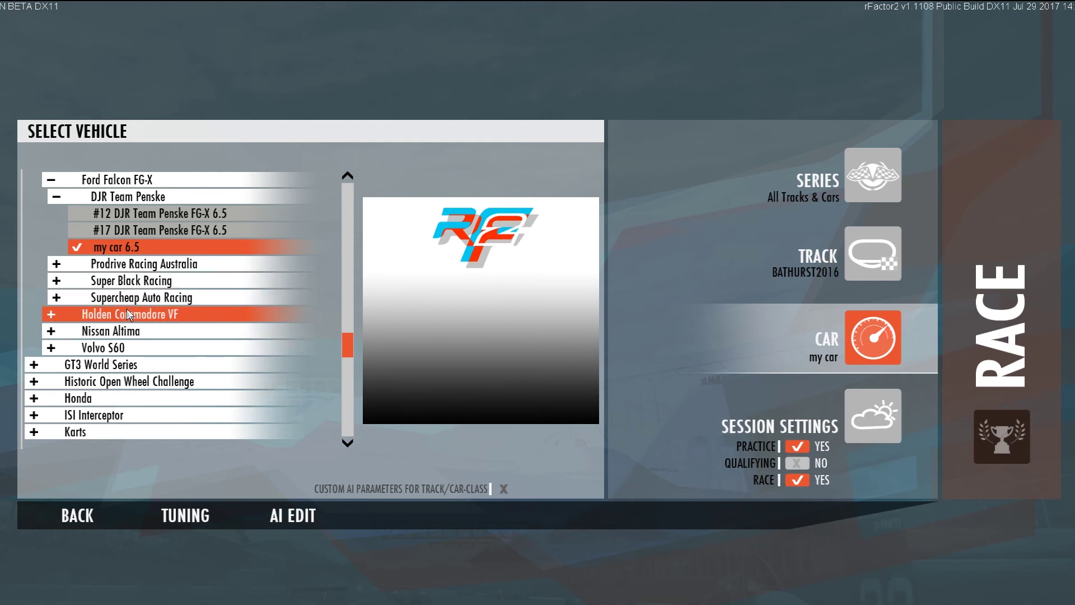
scroll(127, 313, up, 2)
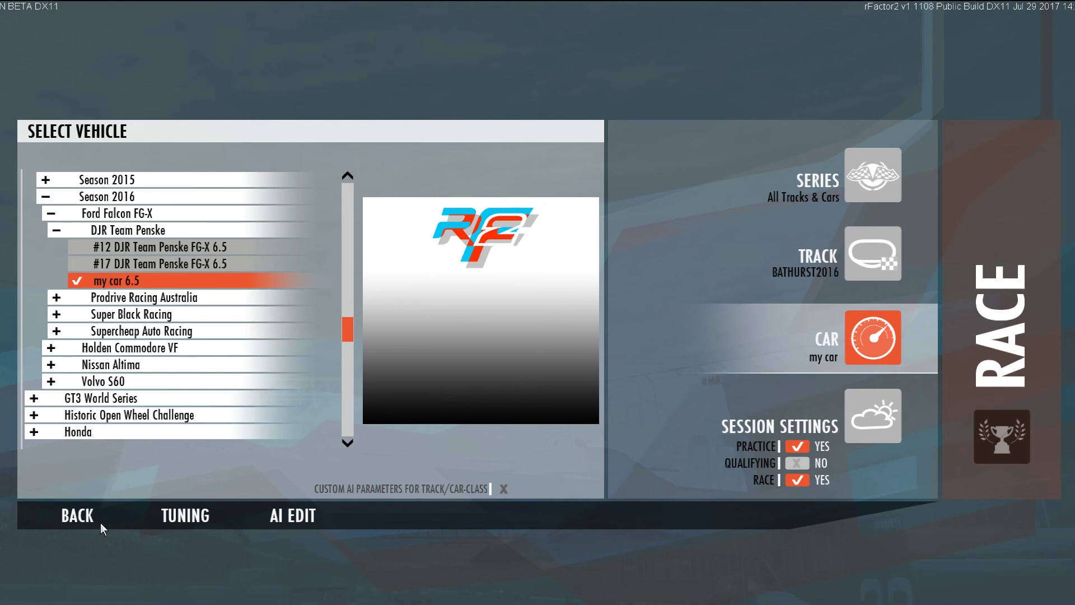
click(184, 516)
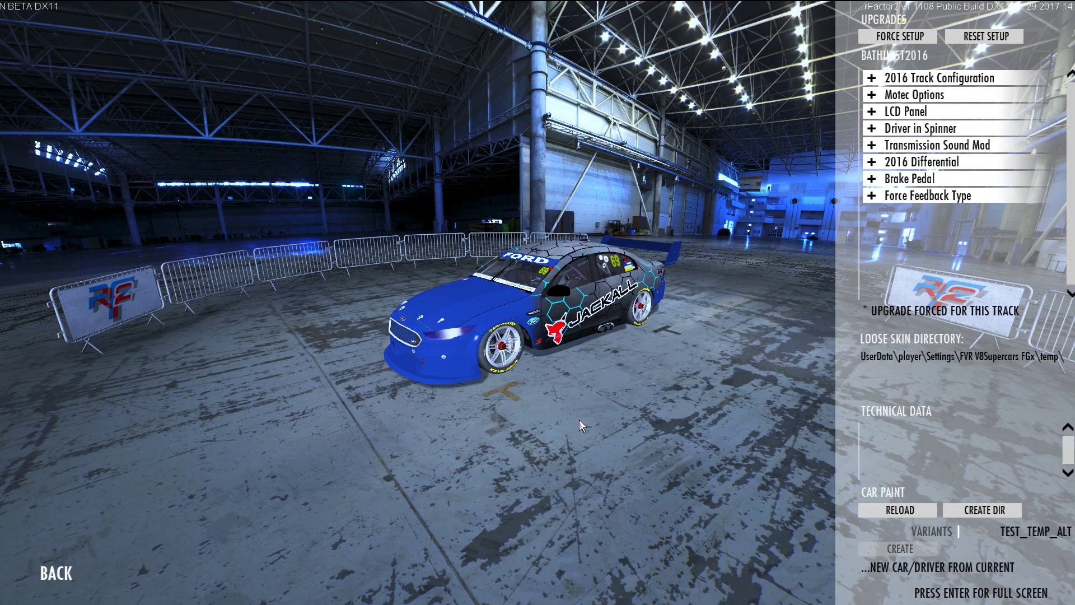
drag(677, 374, 492, 396)
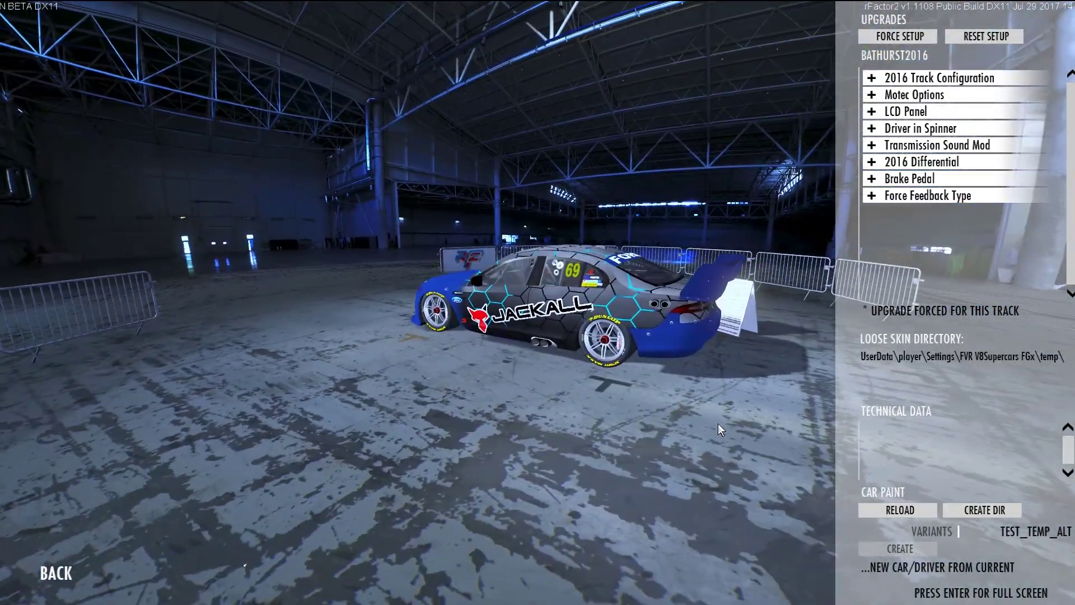
drag(719, 429, 742, 369)
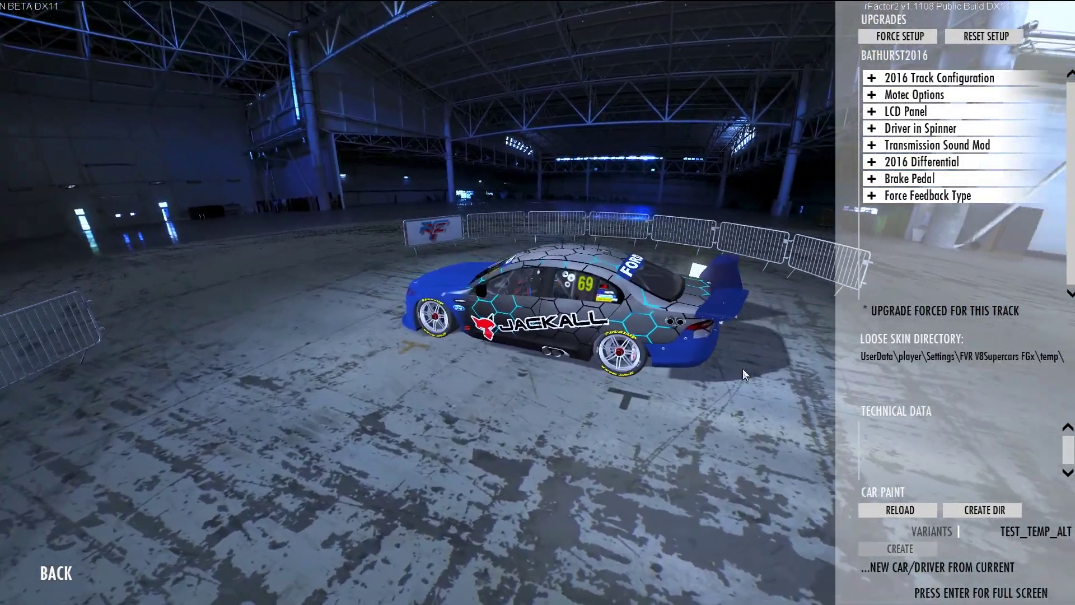
drag(525, 379, 634, 370)
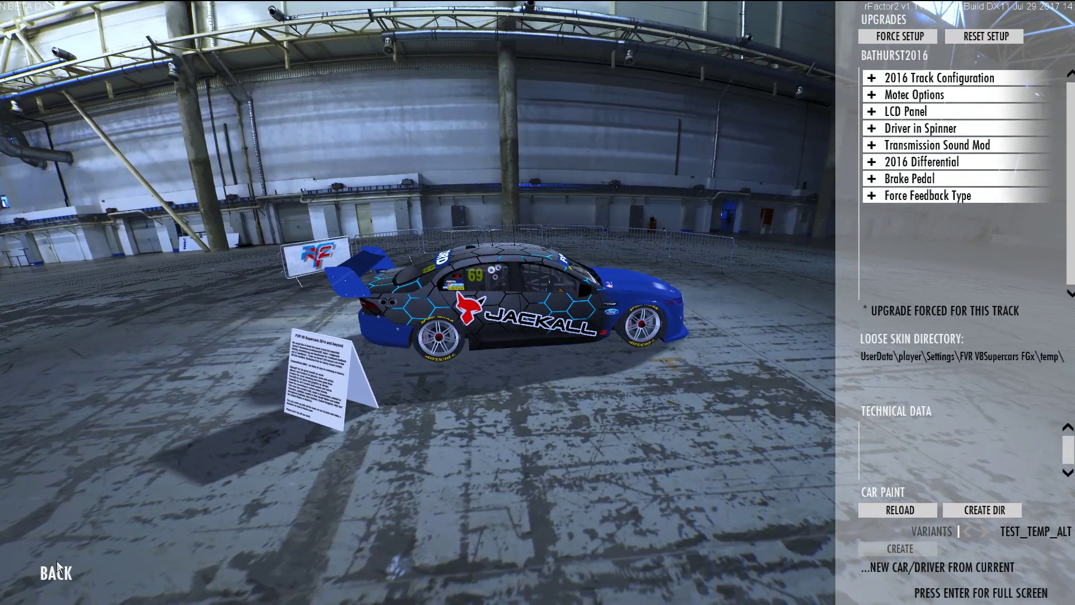
drag(451, 308, 585, 307)
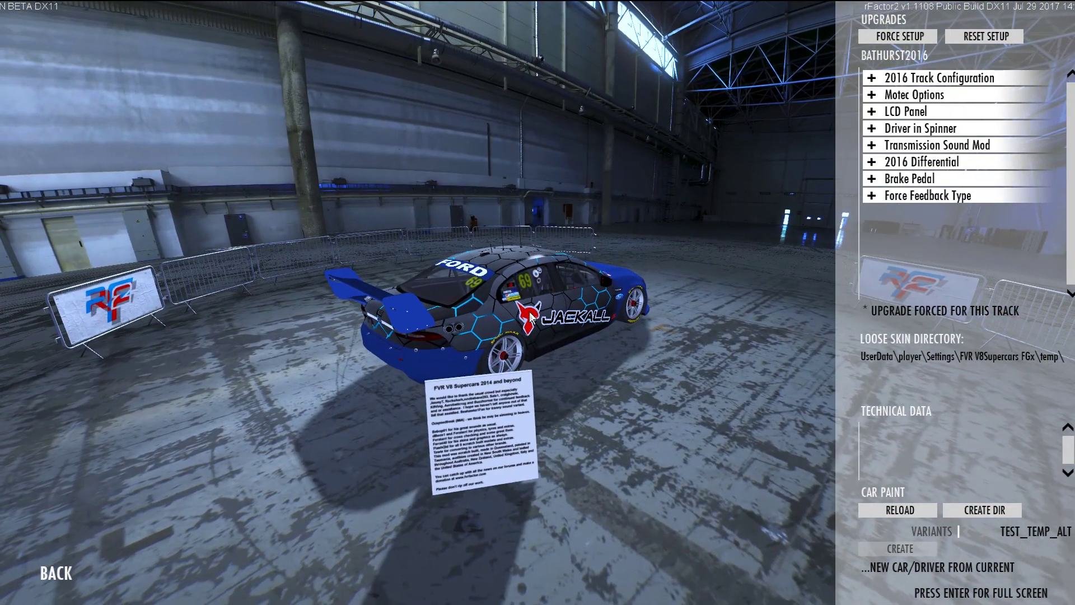
drag(530, 316, 448, 315)
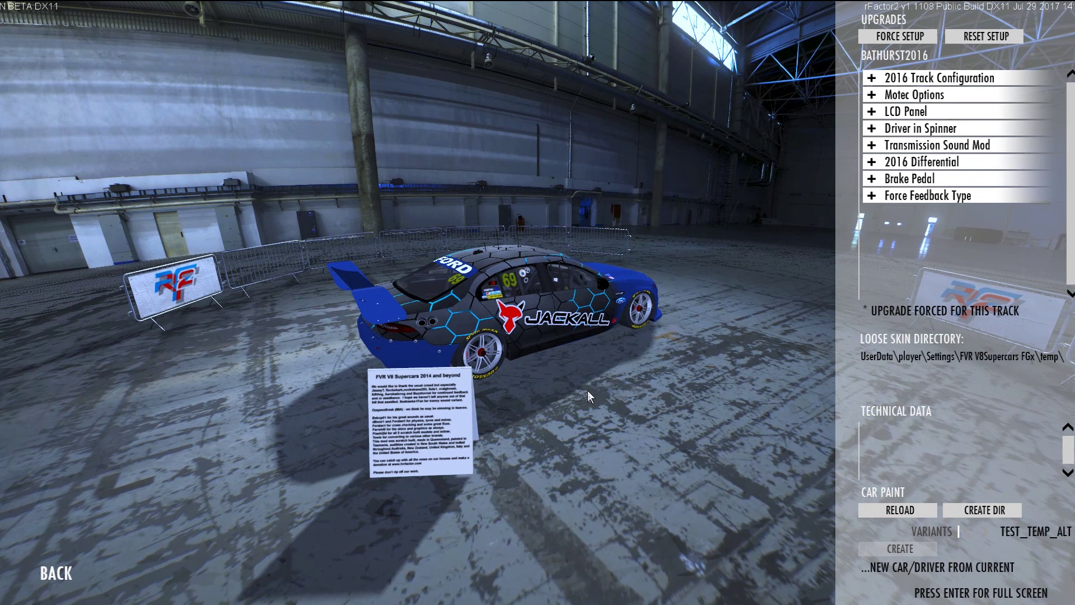
- Load the Bathurst practice session and switch to outside cameras showing the car's side in the garage
click(56, 573)
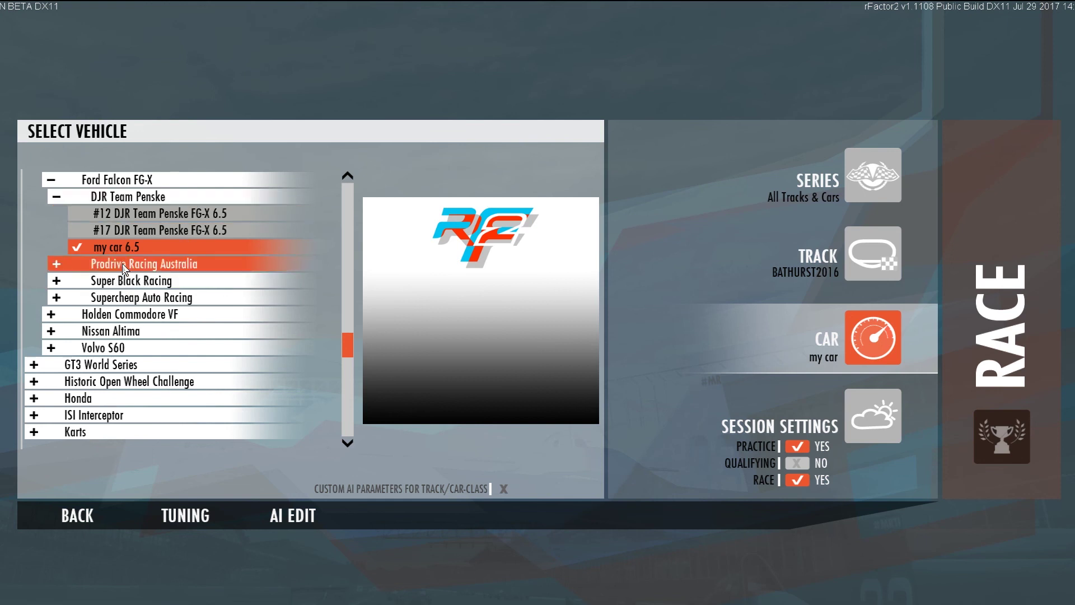
click(1001, 359)
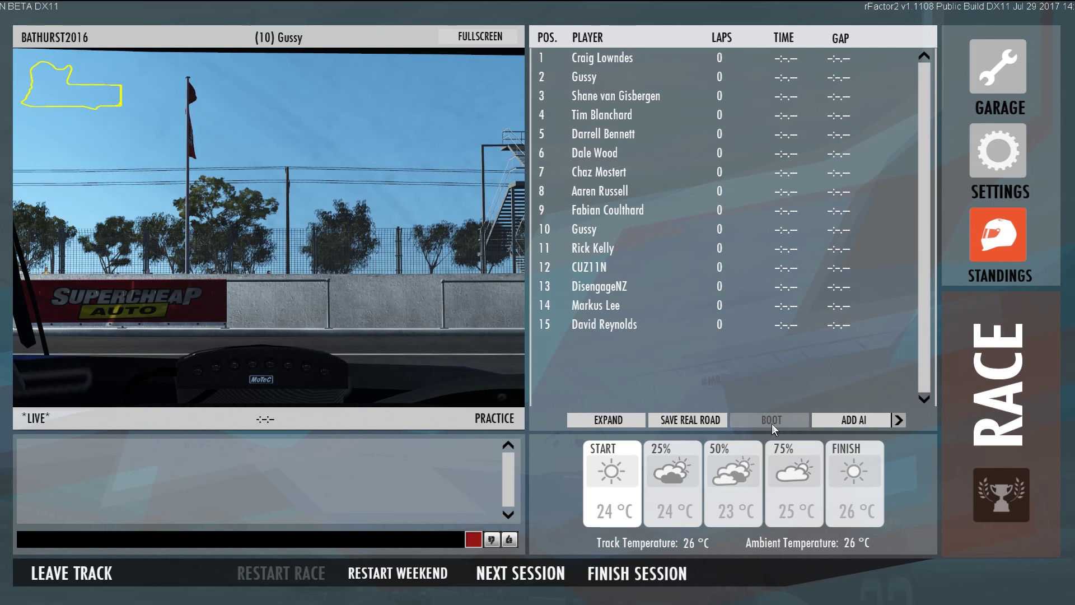
click(996, 424)
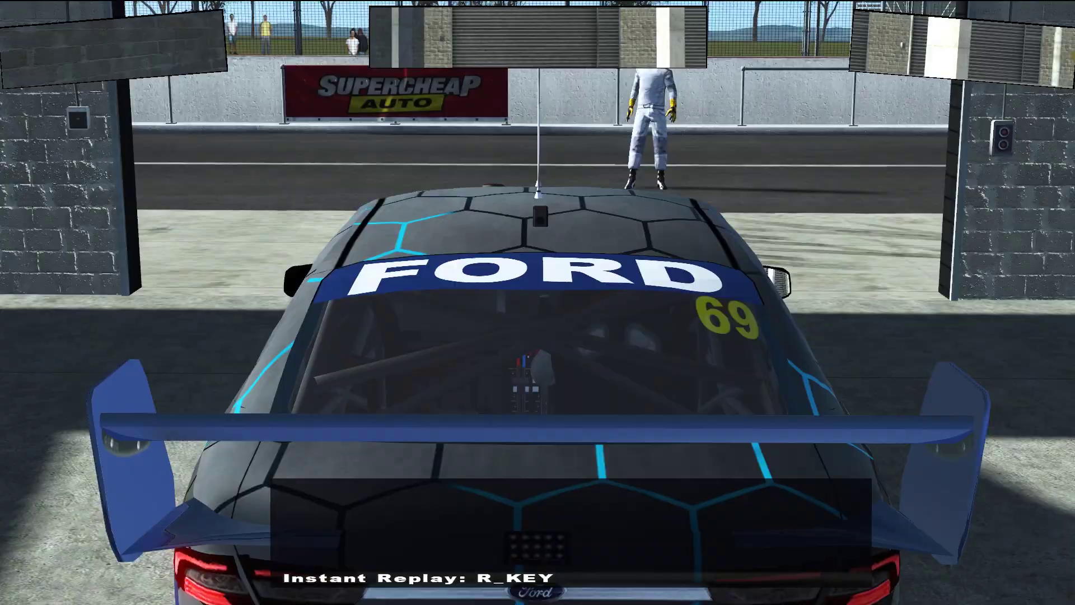
key(c)
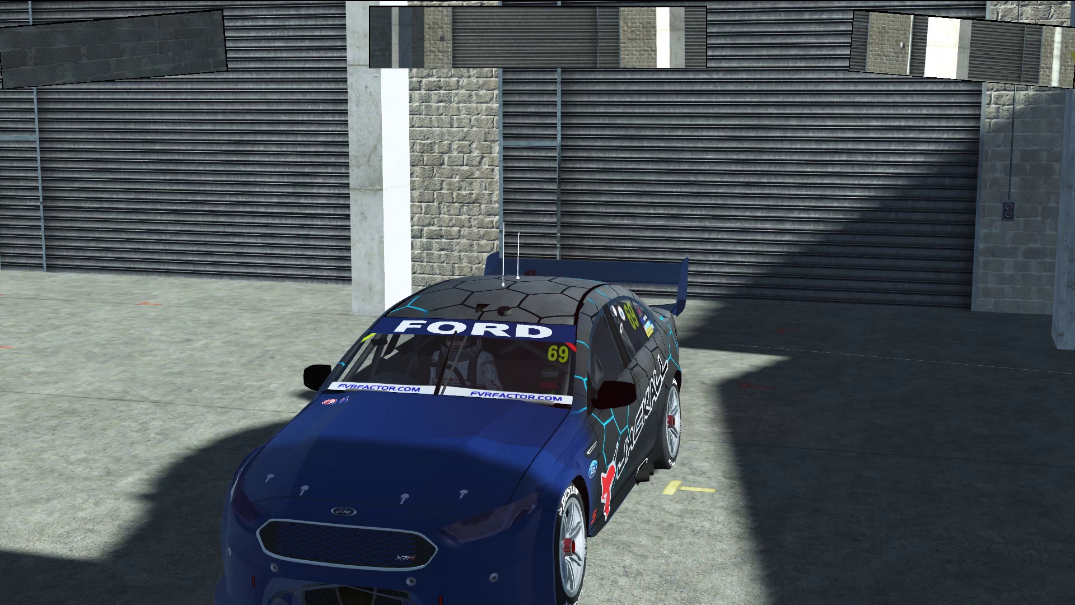
key(Insert)
key(Insert)
key(Insert)
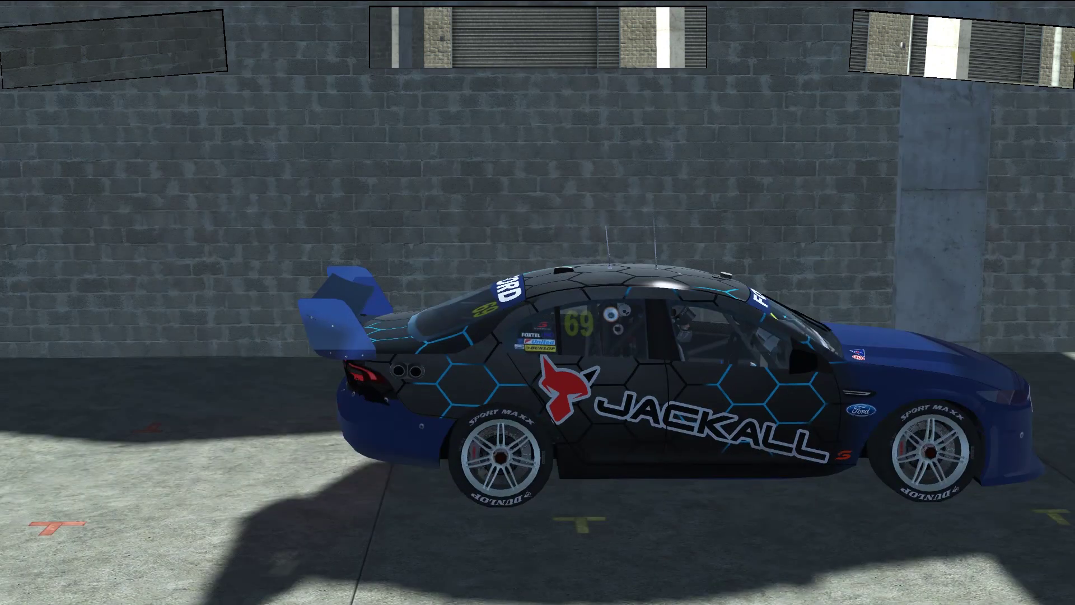
key(Insert)
key(Insert)
key(Insert)
key(Insert)
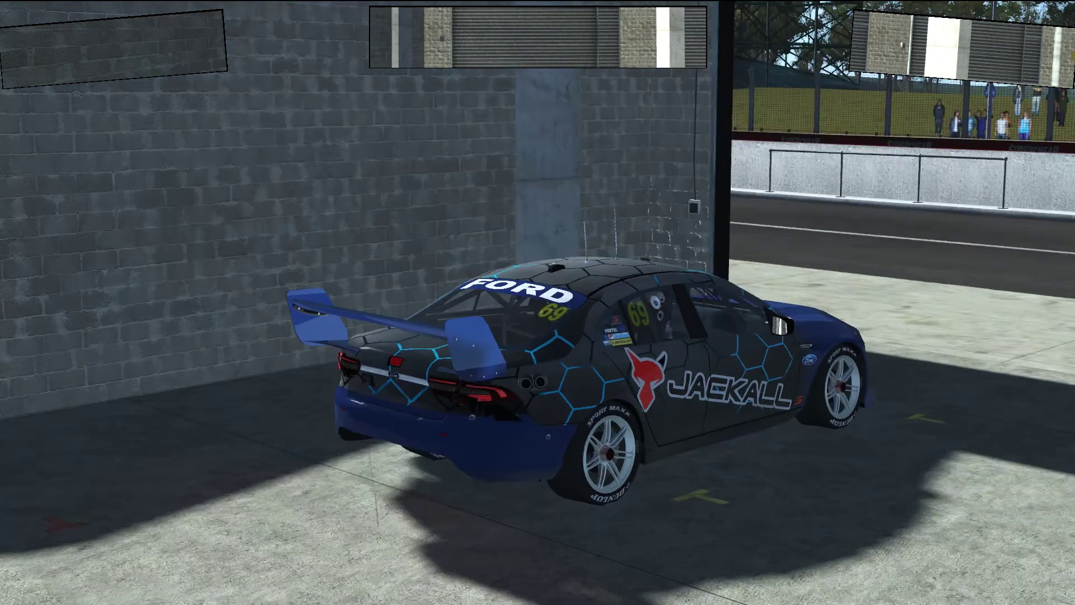
key(Insert)
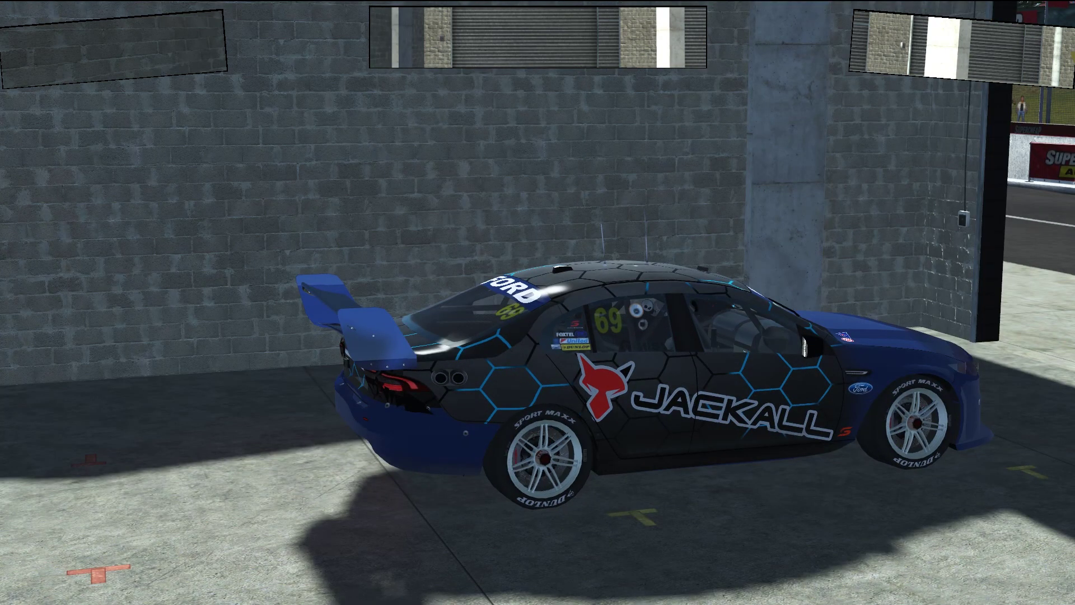
key(Insert)
key(Insert)
key(Insert)
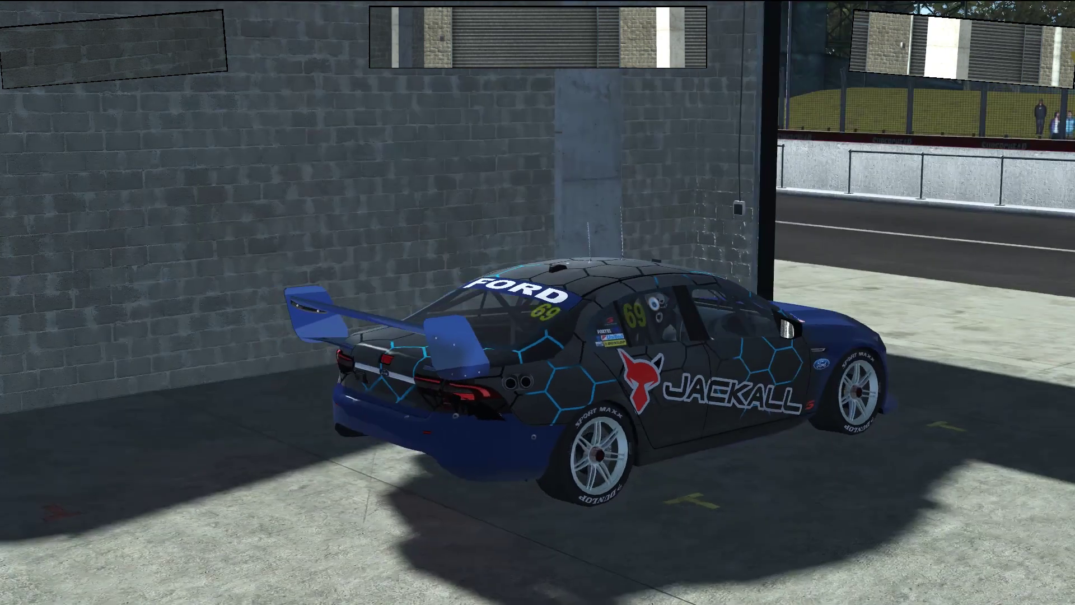
key(Insert)
key(Insert)
key(Insert)
key(Insert)
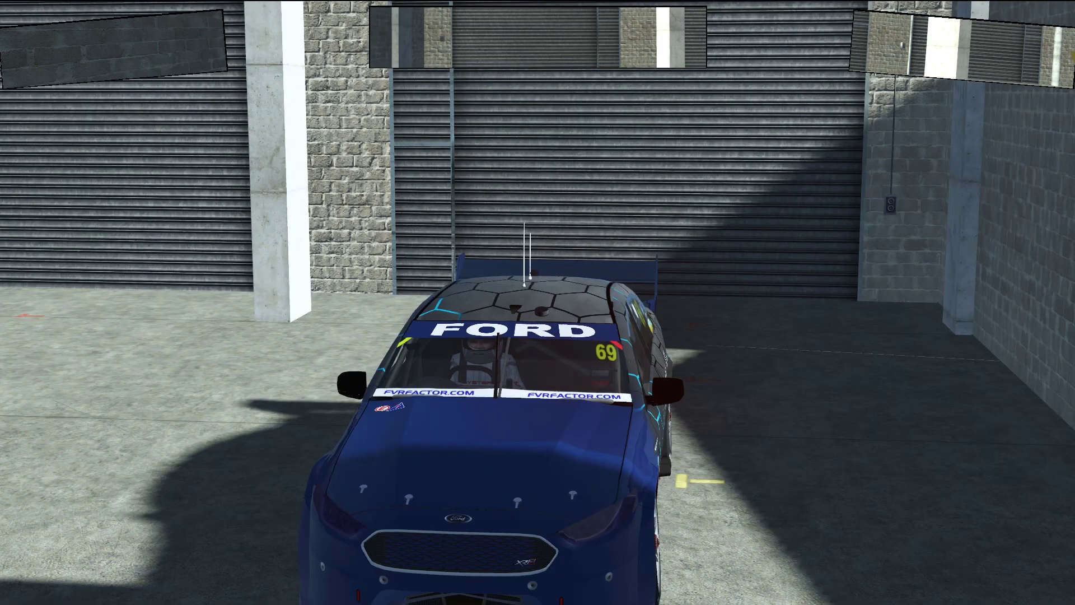
key(Insert)
key(Insert)
key(Insert)
key(Insert)
key(Insert)
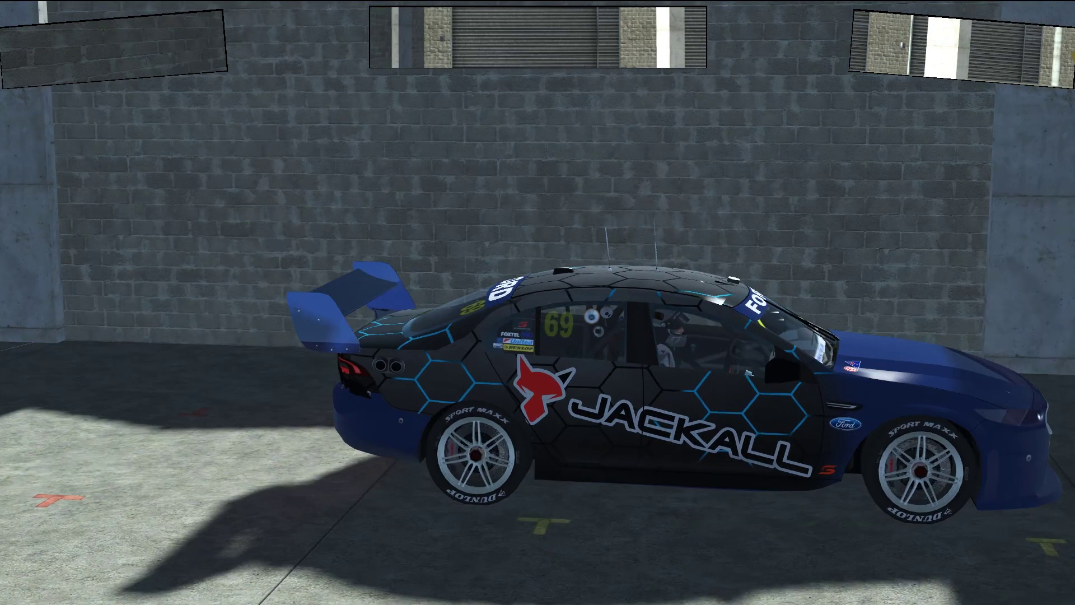